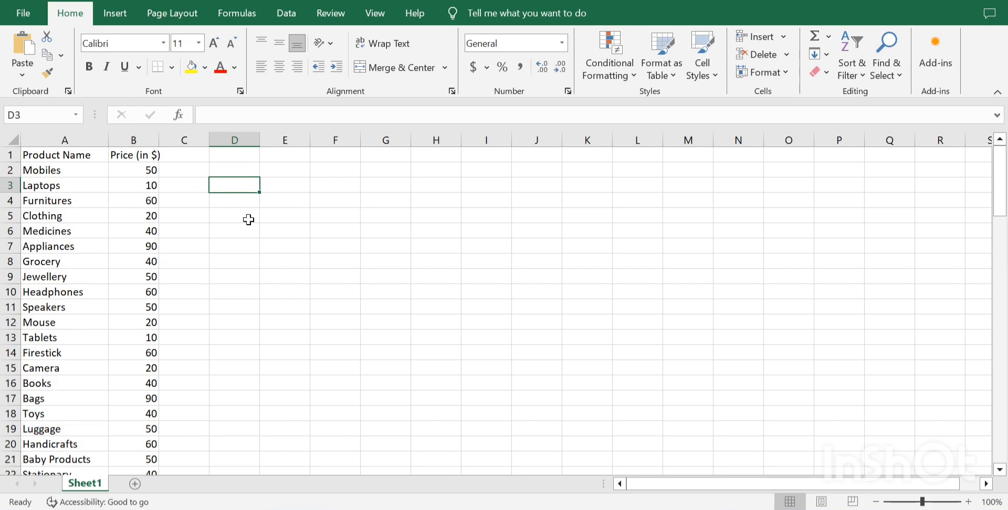
click(92, 138)
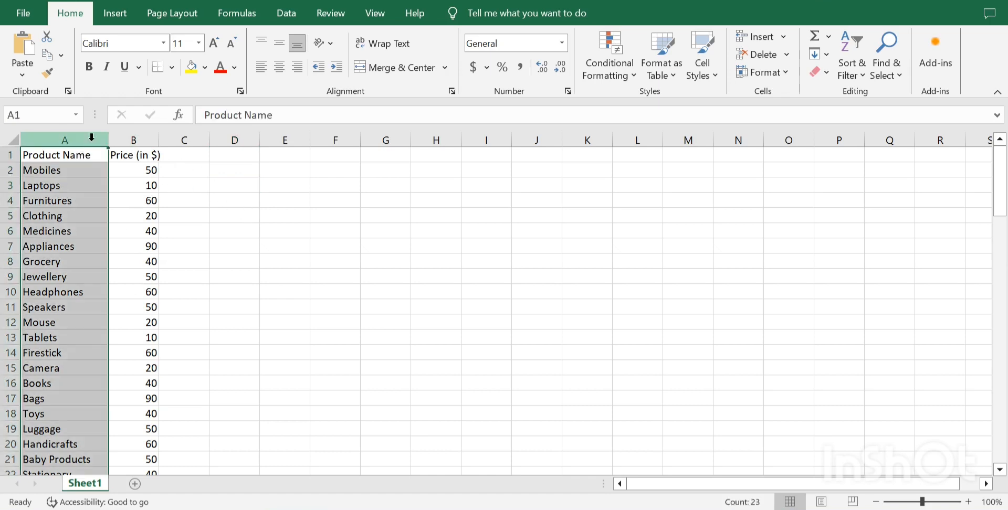
click(140, 216)
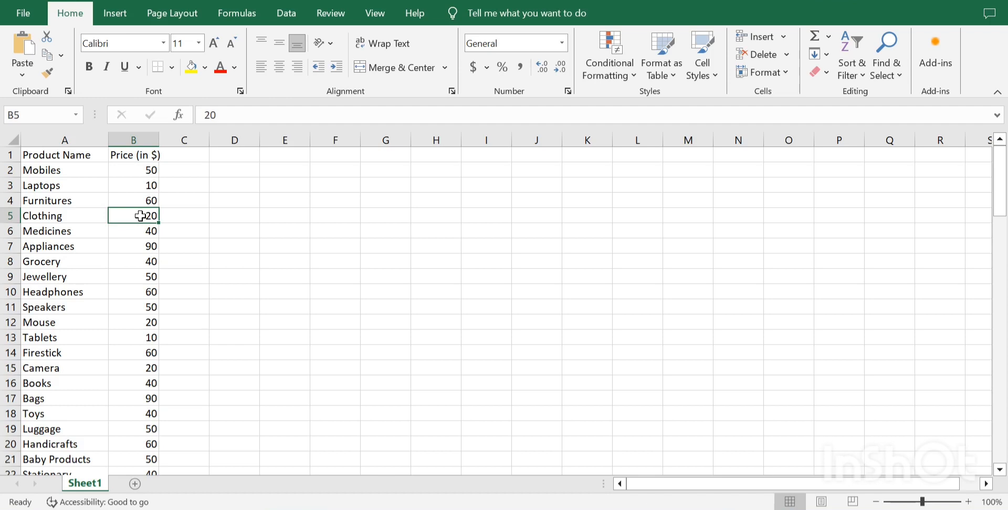
click(71, 203)
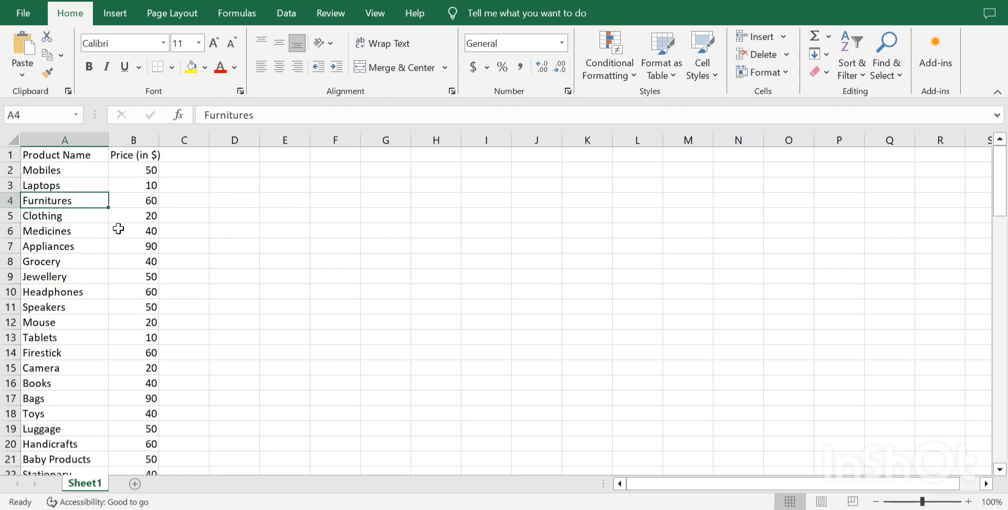
Enter the headers "Product Name" in E4 and "Price" in F4, and auto-fit column E to its content.
click(275, 197)
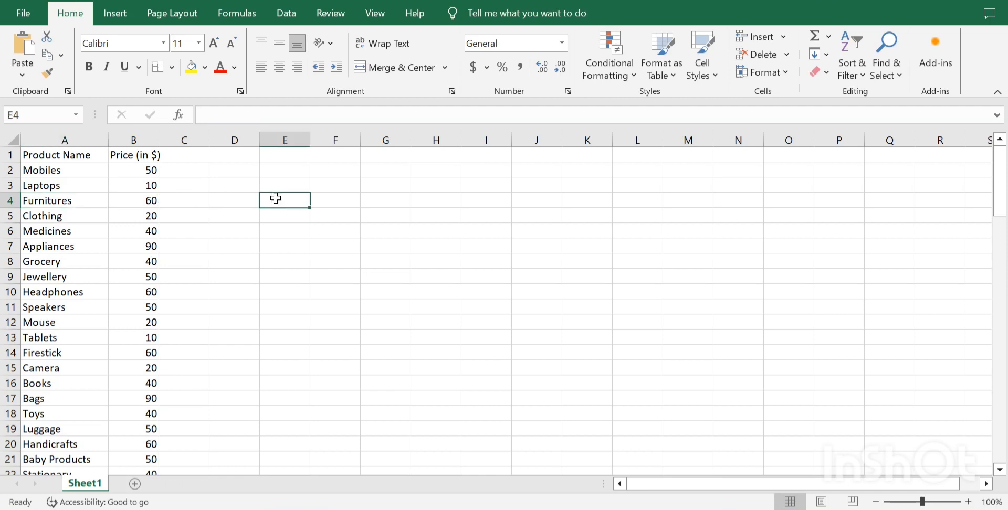
text(P)
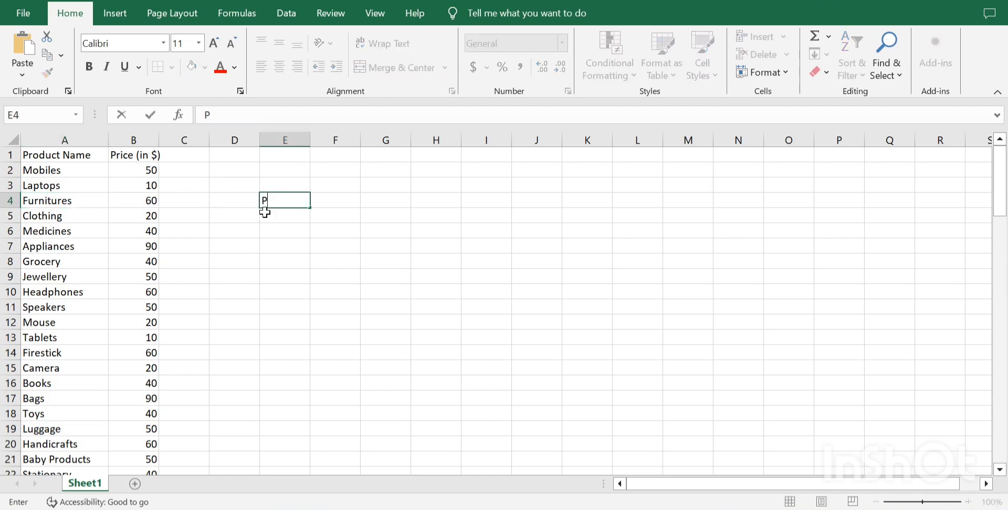
text(roduct M)
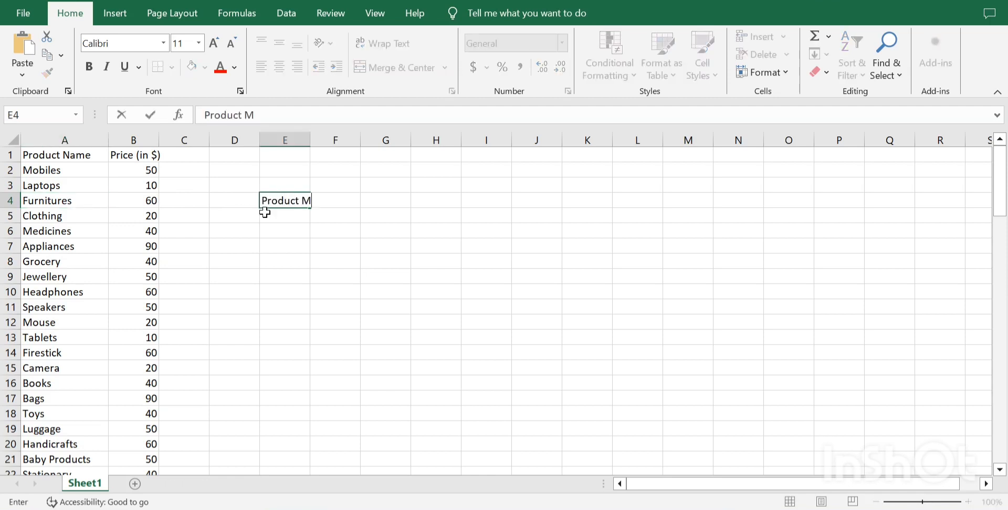
key(BackSpace)
text(Name)
key(Tab)
text(Price)
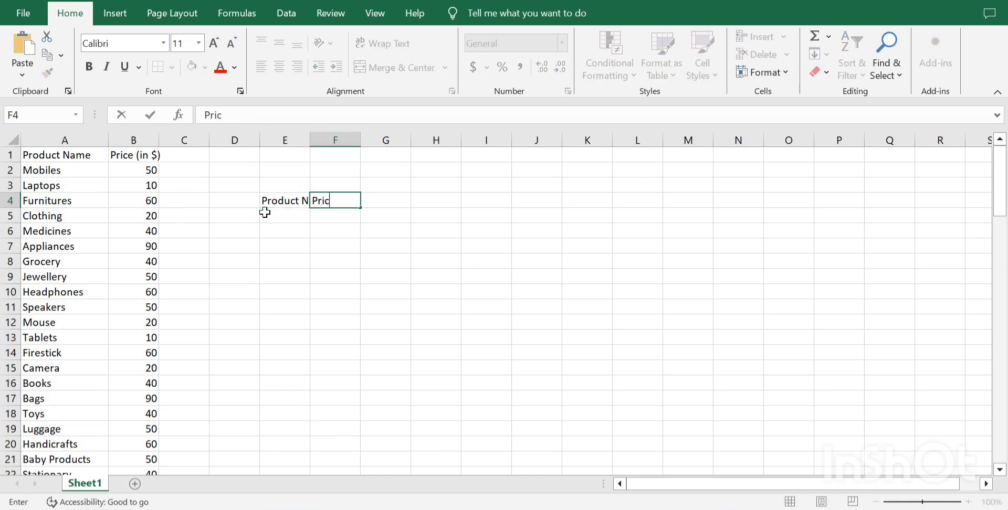
key(Return)
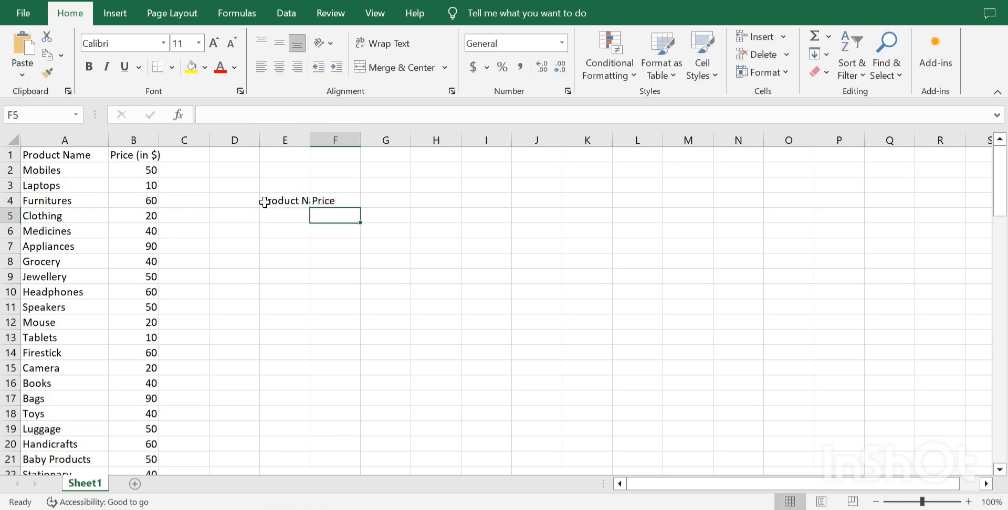
double_click(311, 139)
Enter "Laptops" in E5 as the product to look up.
click(131, 212)
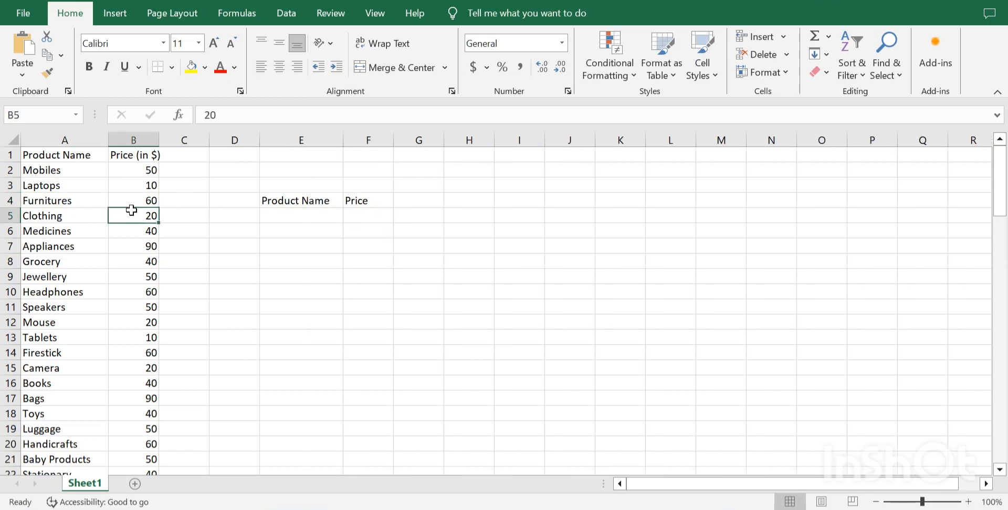
click(292, 223)
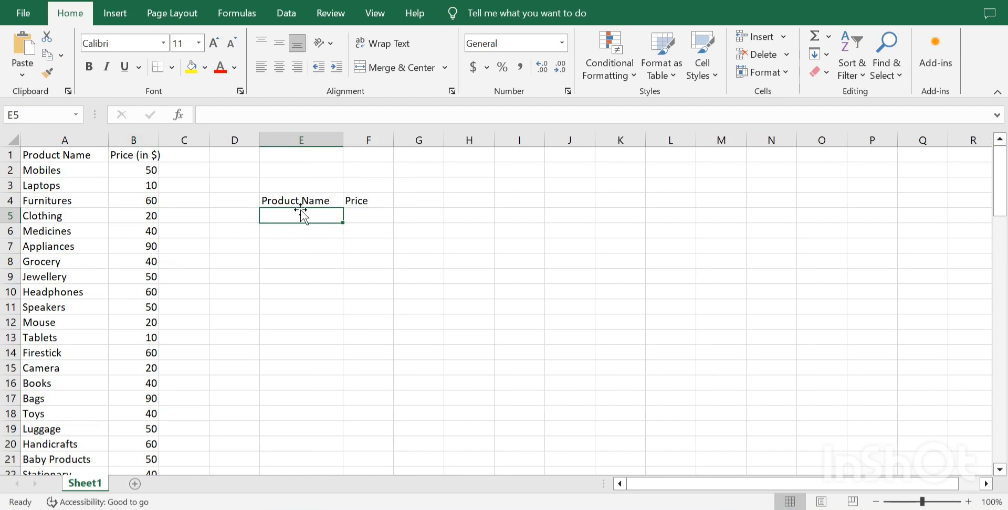
text(Laptops)
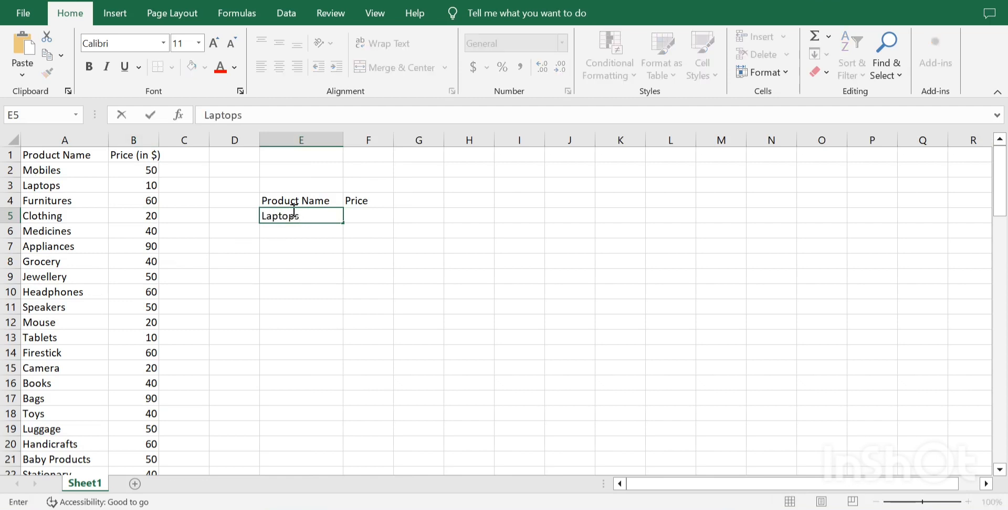
key(Return)
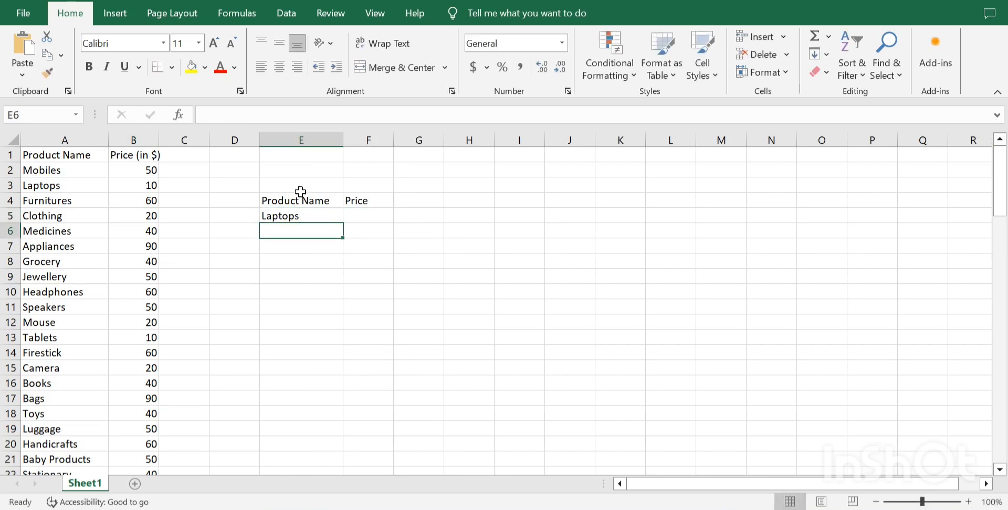
click(301, 215)
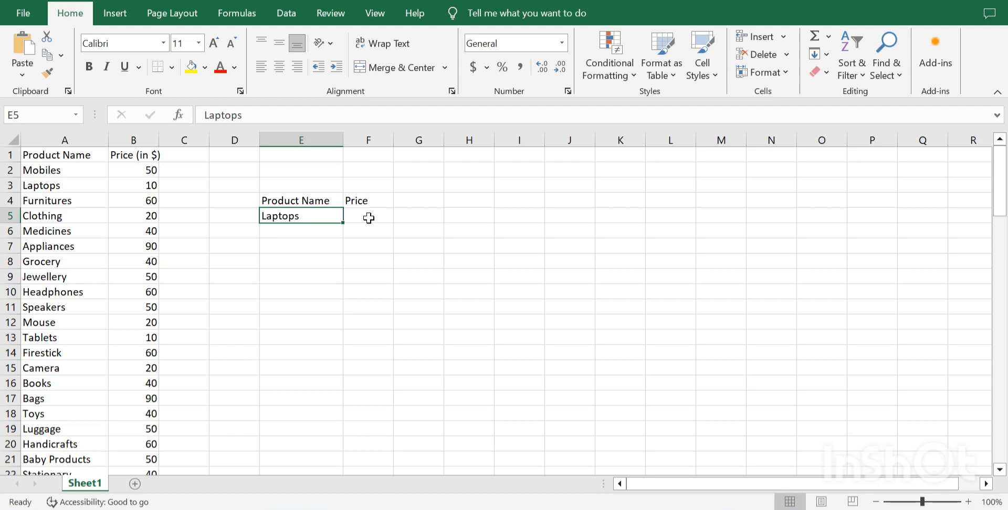
Enter the formula =VLOOKUP(E5,A1:B23,2,0) in F5 to return the price of the product named in E5.
click(369, 218)
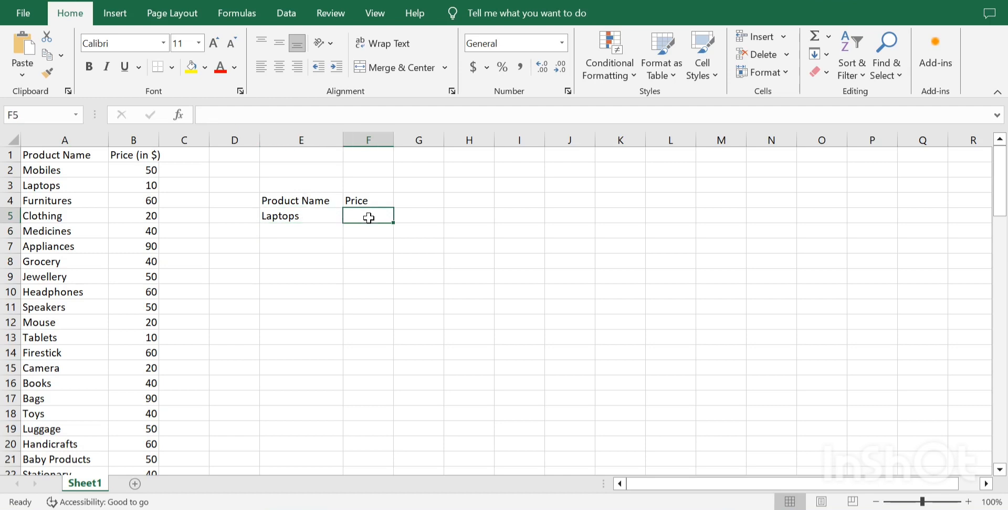
text(=vlo)
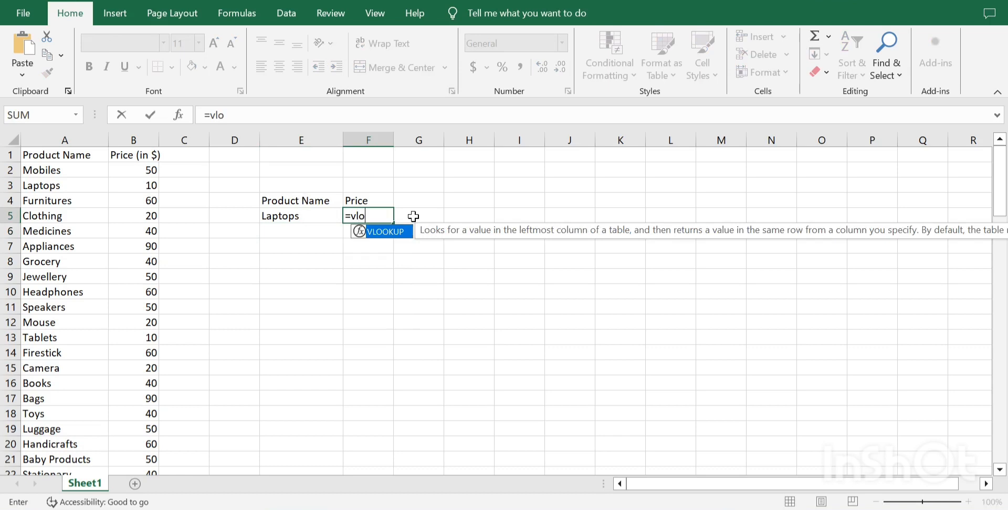
key(Tab)
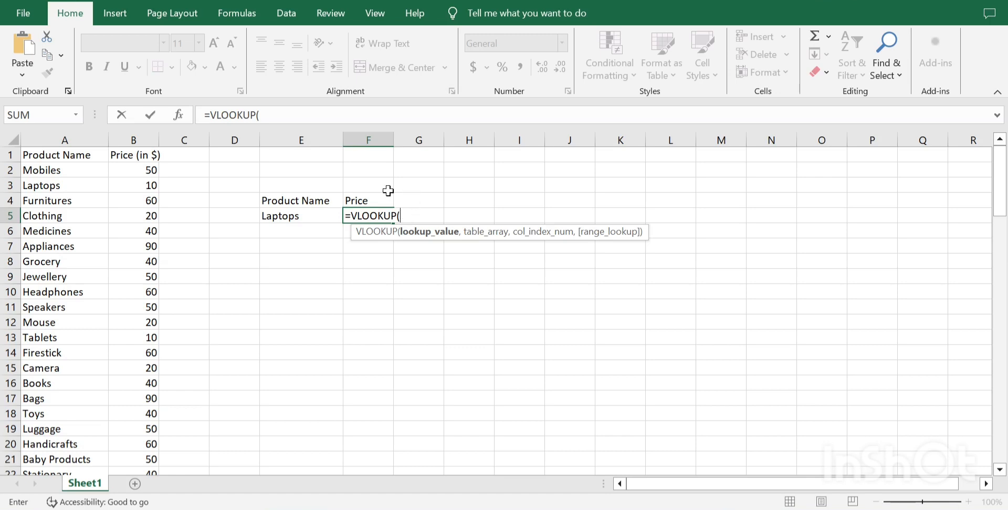
click(306, 216)
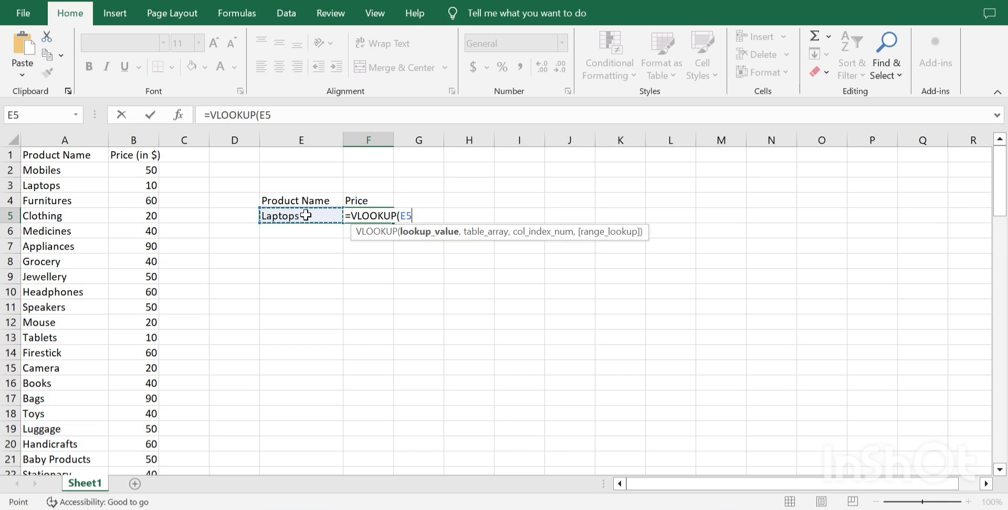
text(,)
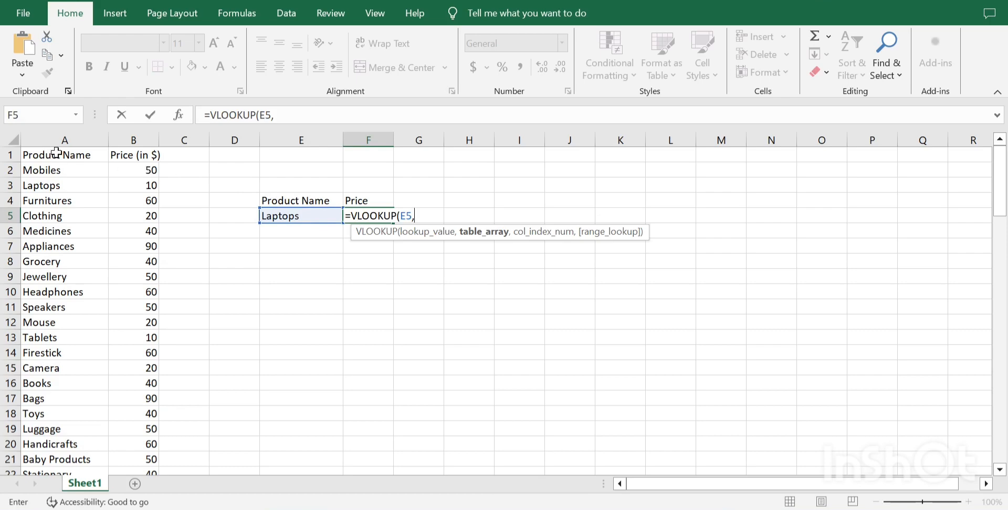
drag(59, 154, 124, 296)
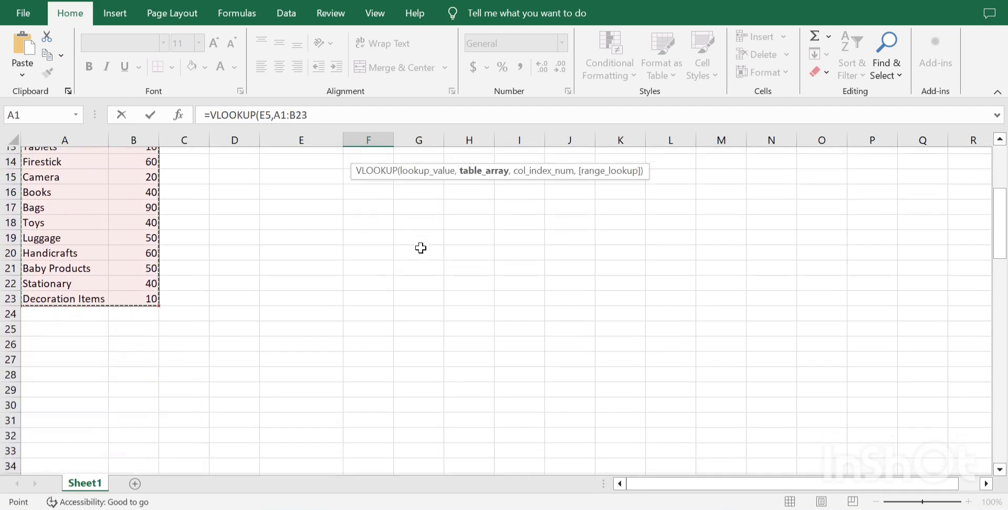
scroll(421, 247, up, 5)
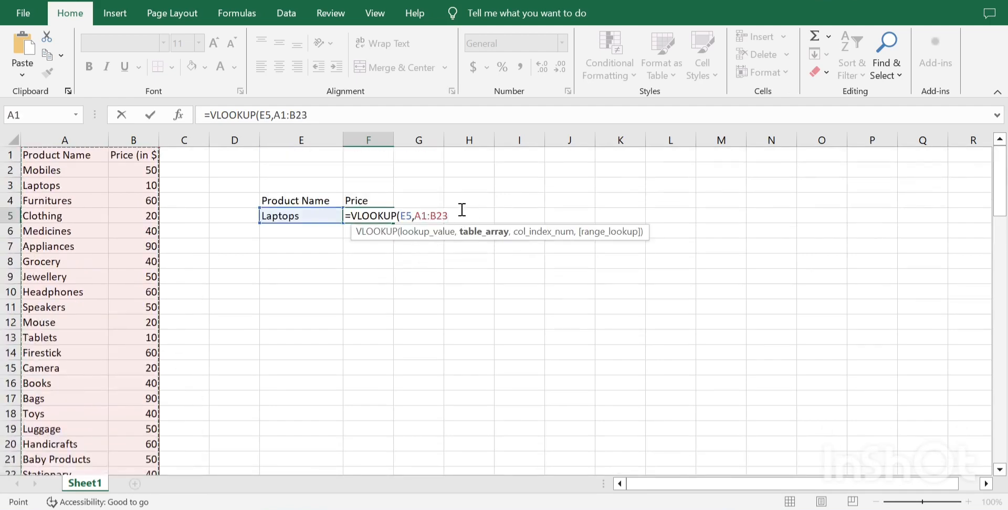
text(,)
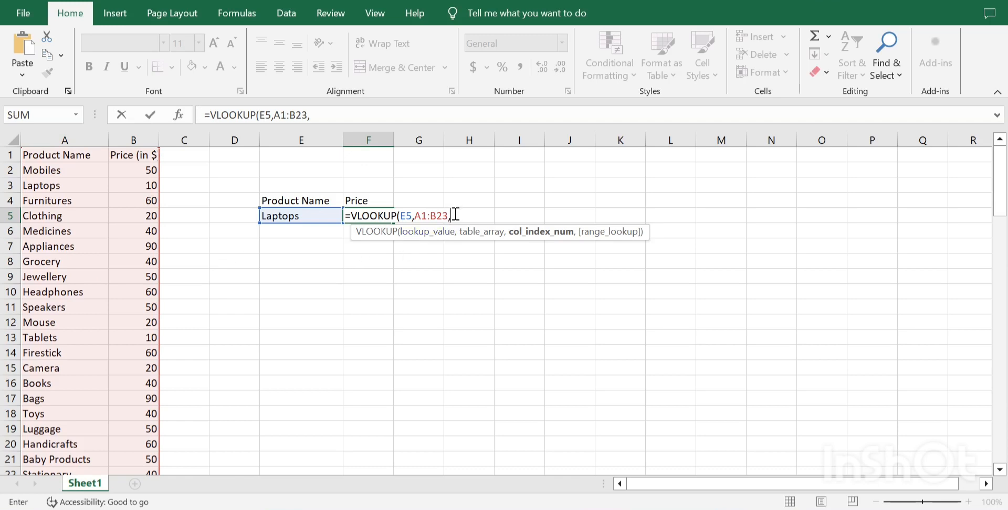
text(2)
text(,)
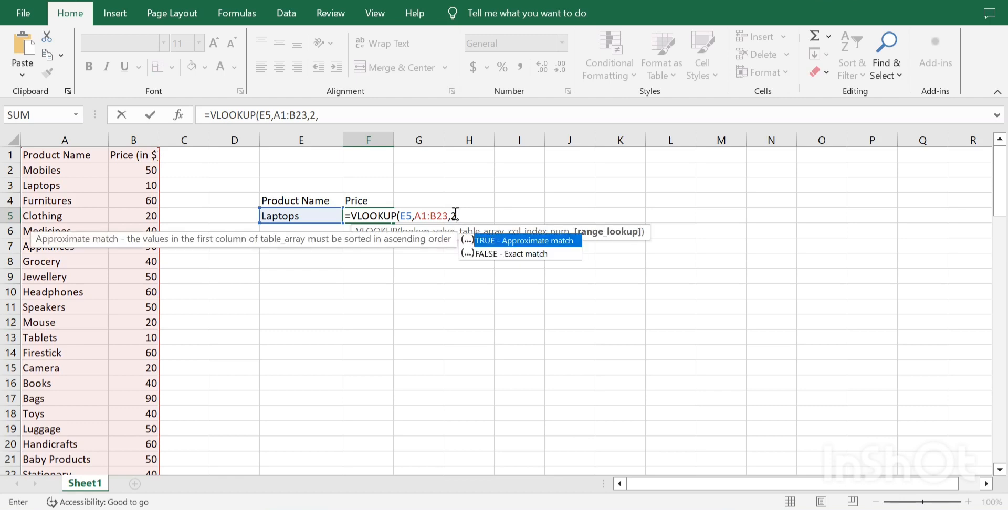
text(0))
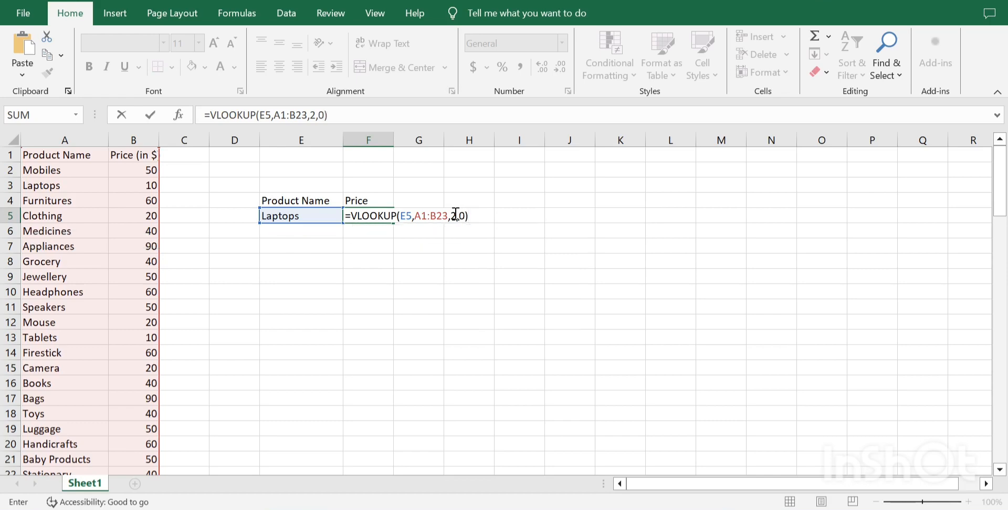
key(Return)
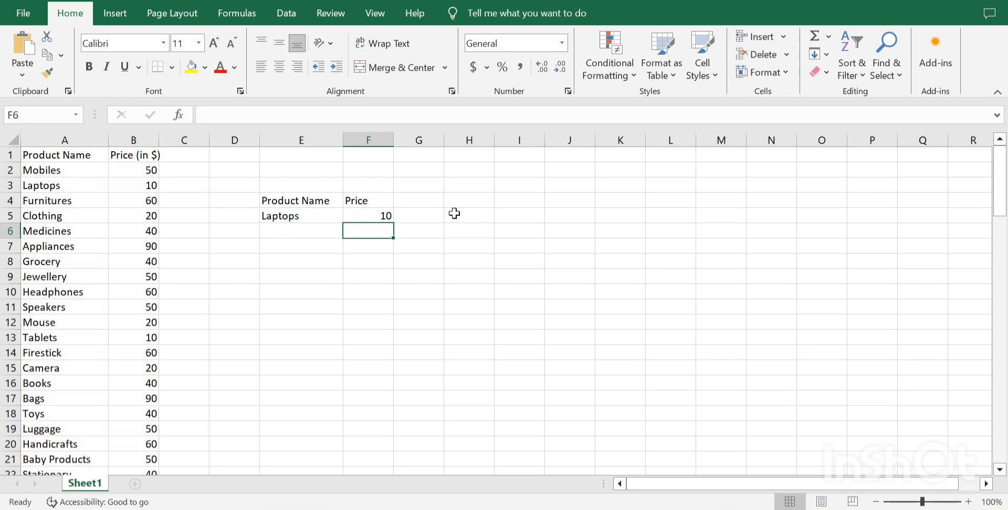
Replace the product name in E5 with "Clothing" to test the price lookup.
click(319, 216)
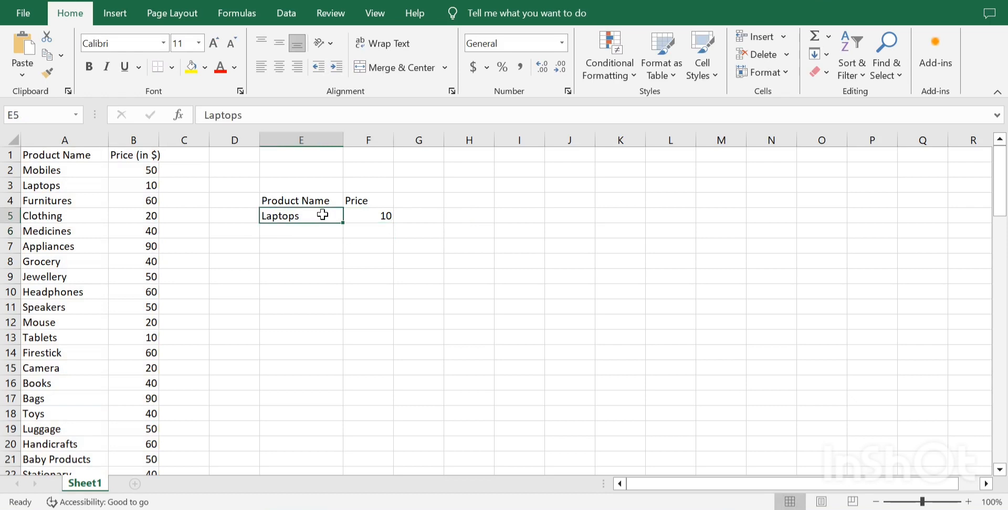
text(Cloth)
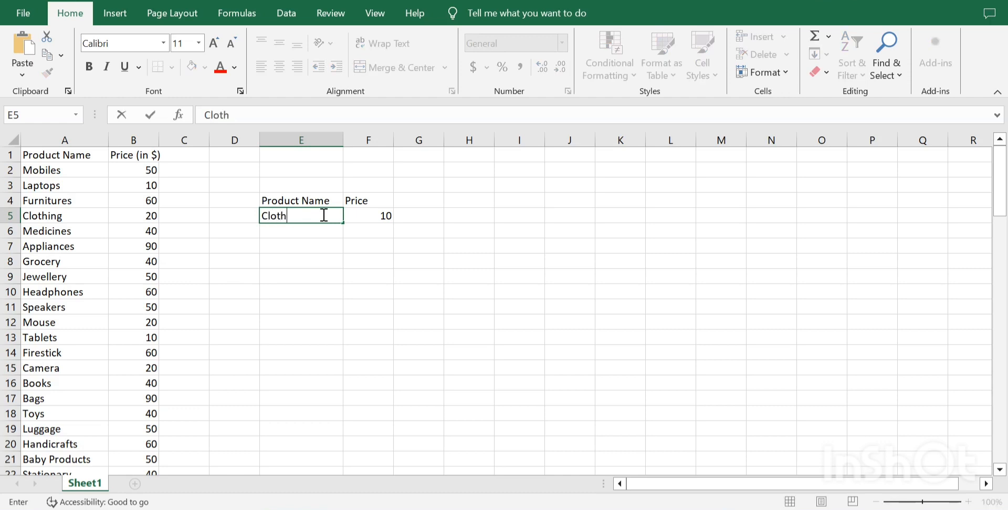
text(ing)
key(Return)
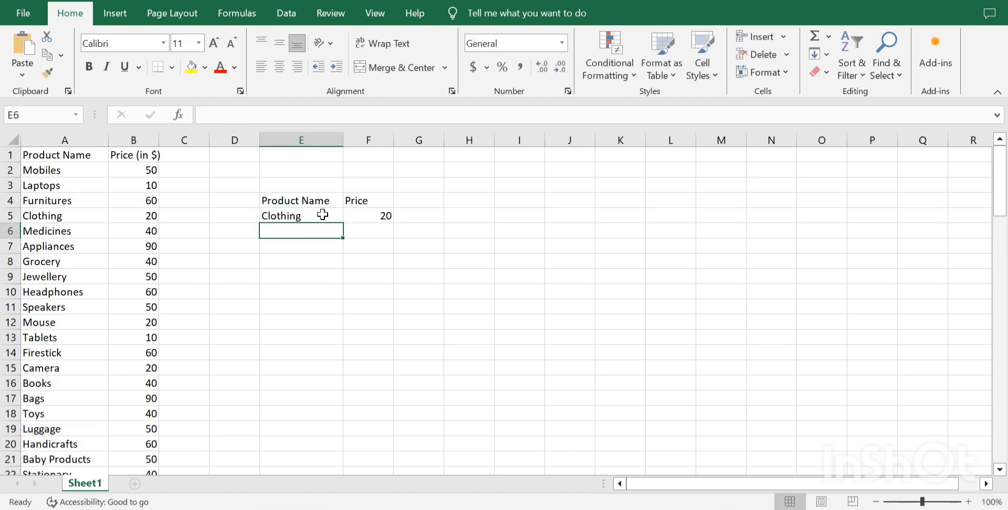
Change the product name in E5 to "Jewellery" to test the lookup with another item.
click(322, 215)
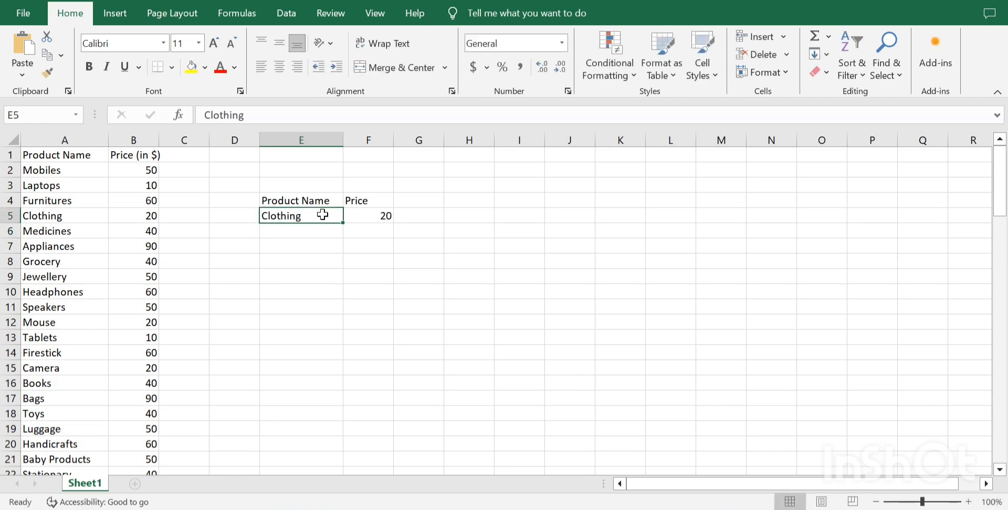
text(Jewe)
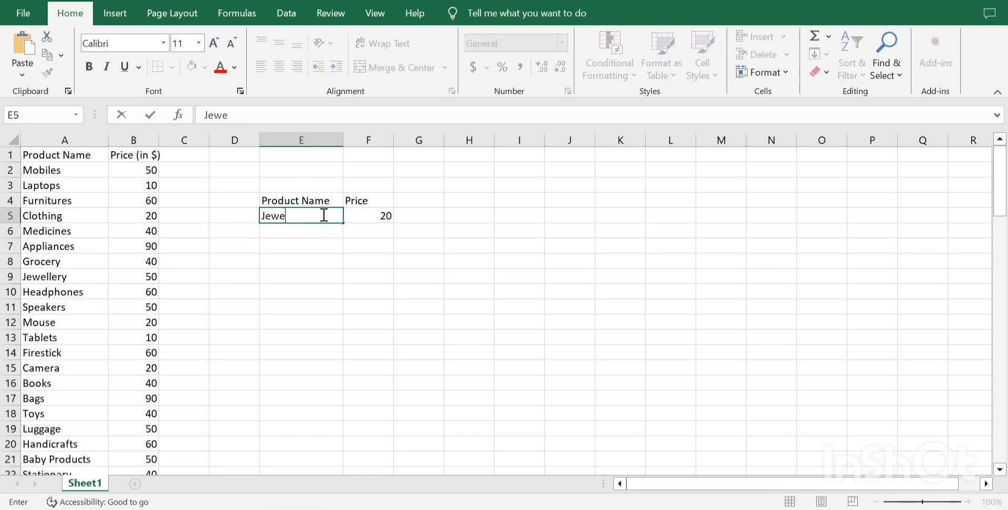
text(llery)
key(Return)
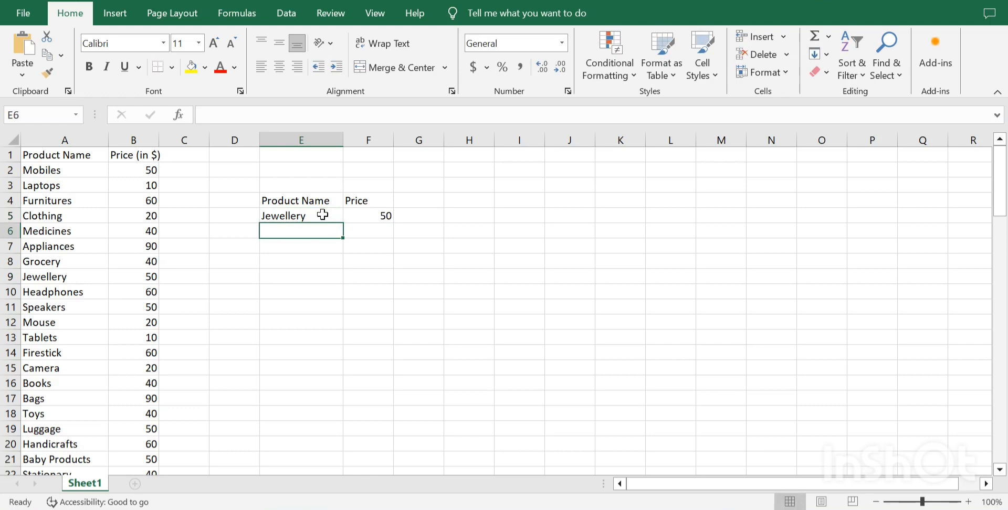
Set the lookup product in E5 to "Mouse".
click(323, 215)
text(Mous)
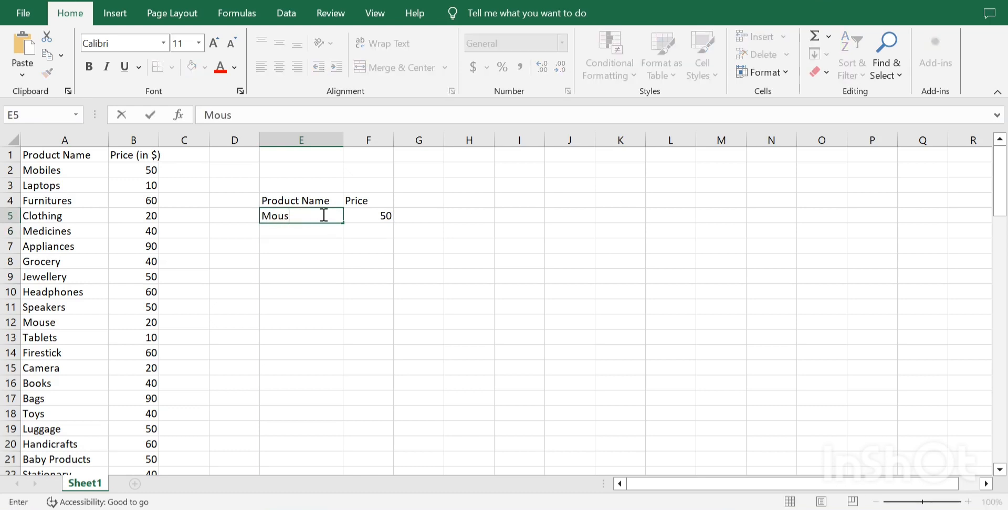
text(e)
key(Return)
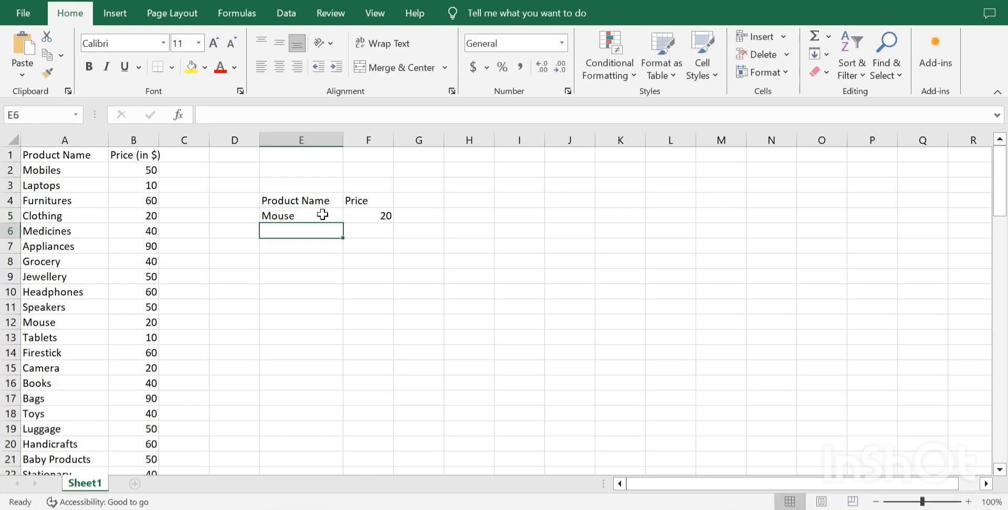
click(365, 214)
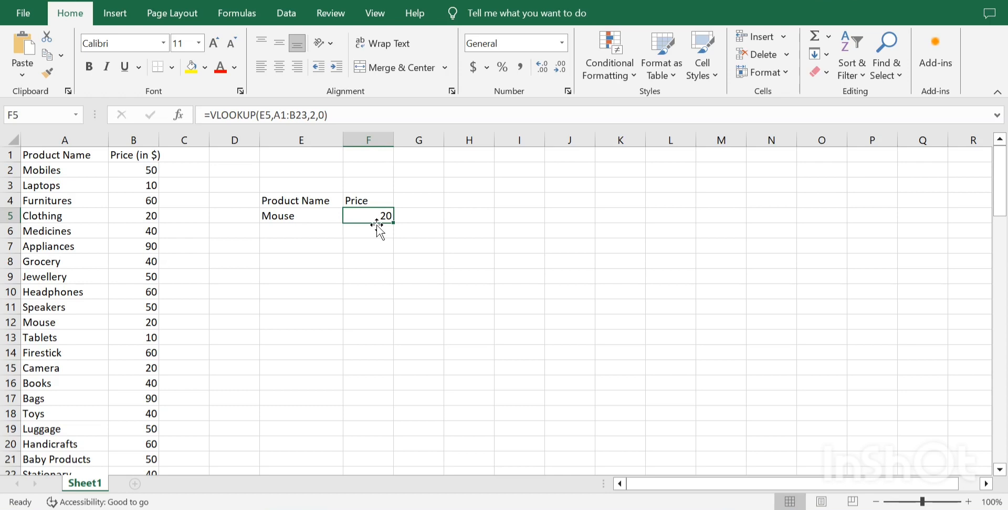
click(299, 220)
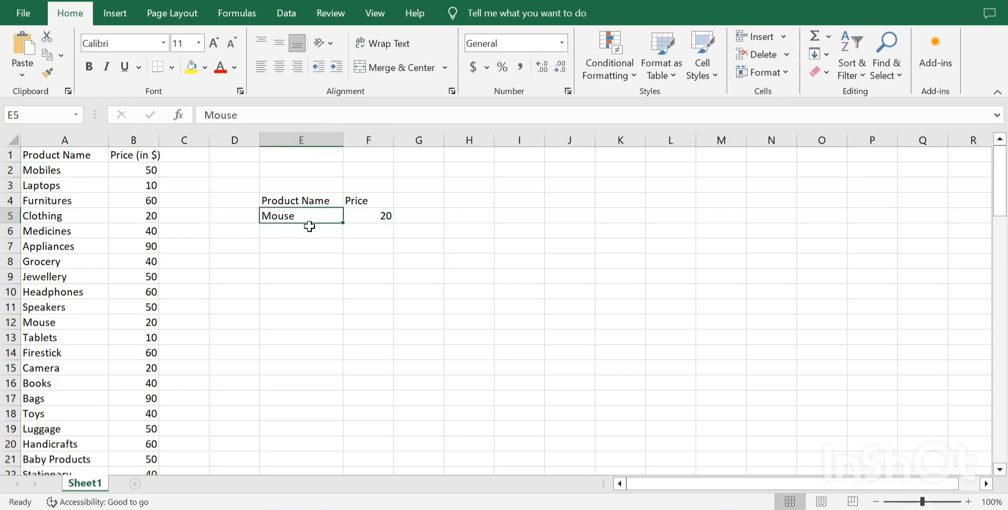
click(309, 227)
text(Li)
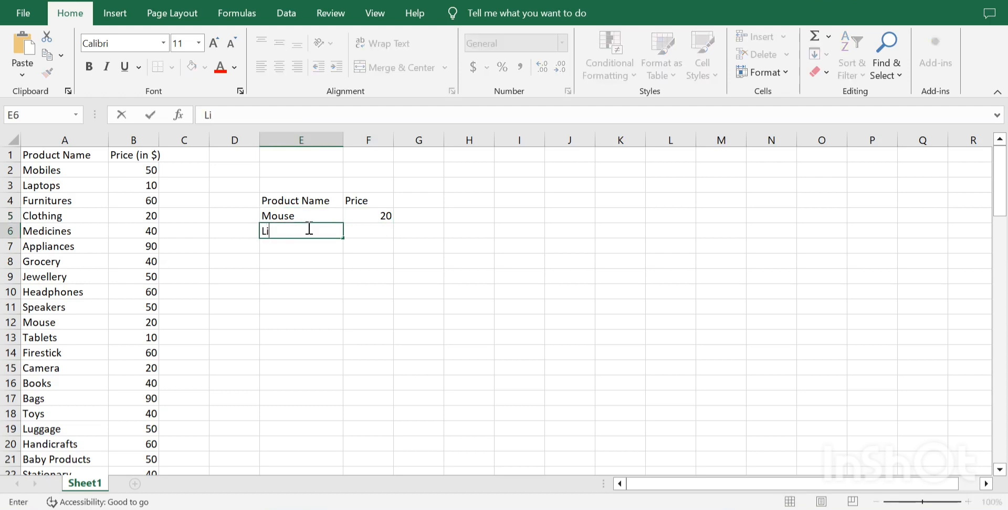
text(ght)
key(Escape)
Set the lookup product in E5 to "Light" to test a product missing from the list.
key(Up)
text(Light)
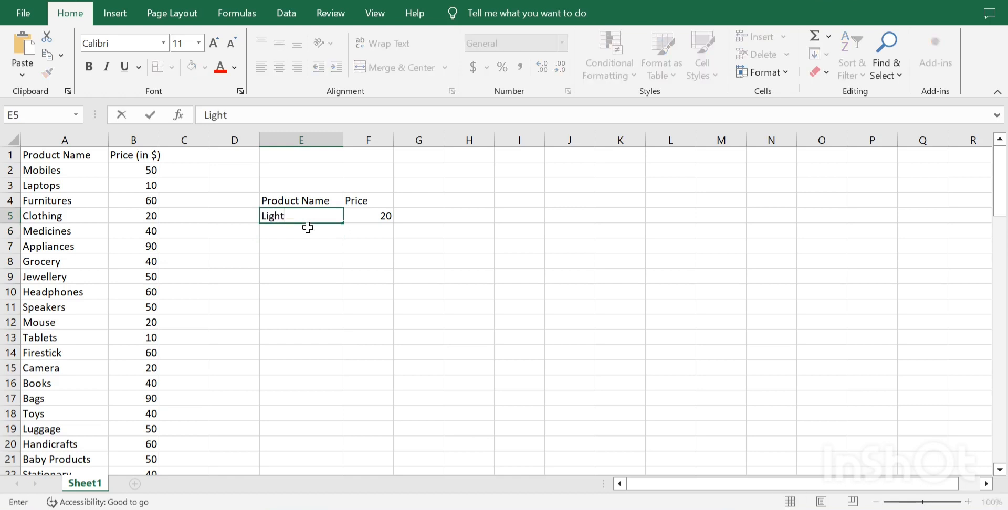
key(Return)
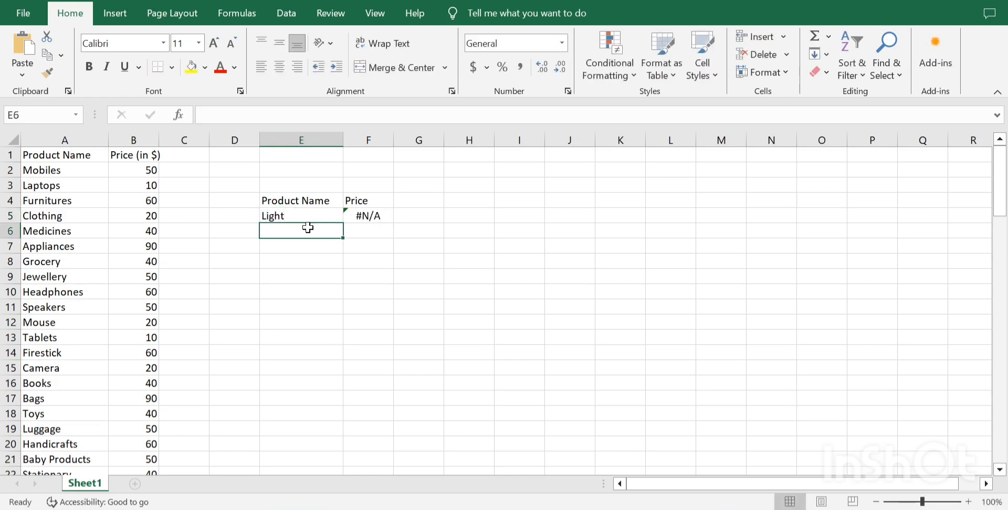
Replace the product name in E5 with "Furniture" to test a name that does not exactly match the list.
key(Up)
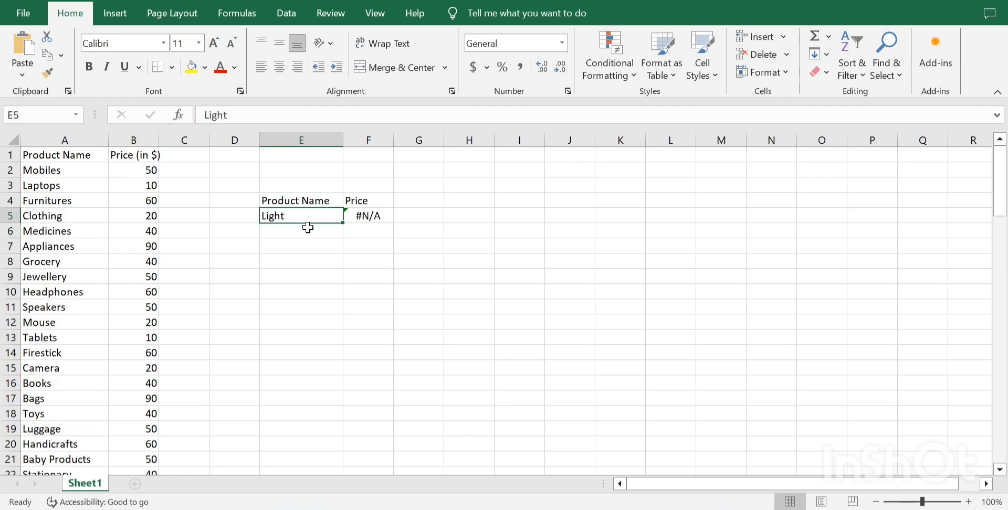
text(Furni)
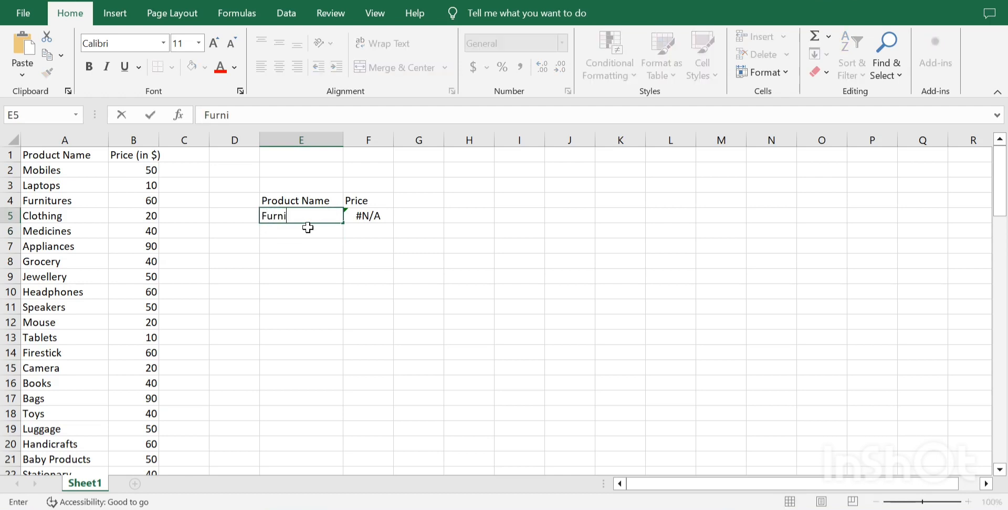
text(ture)
key(Return)
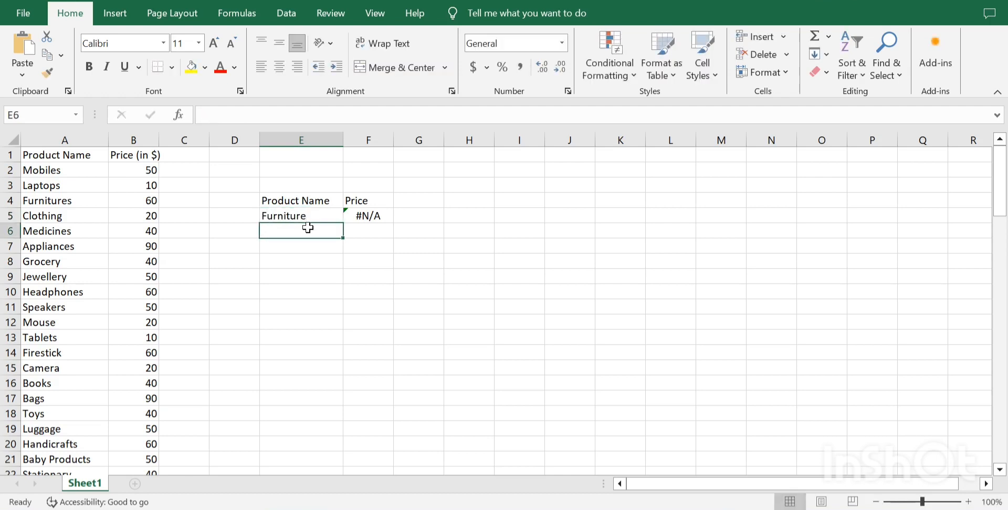
Correct the product name in E5 to "Furnitures" so it matches the product list exactly.
key(Up)
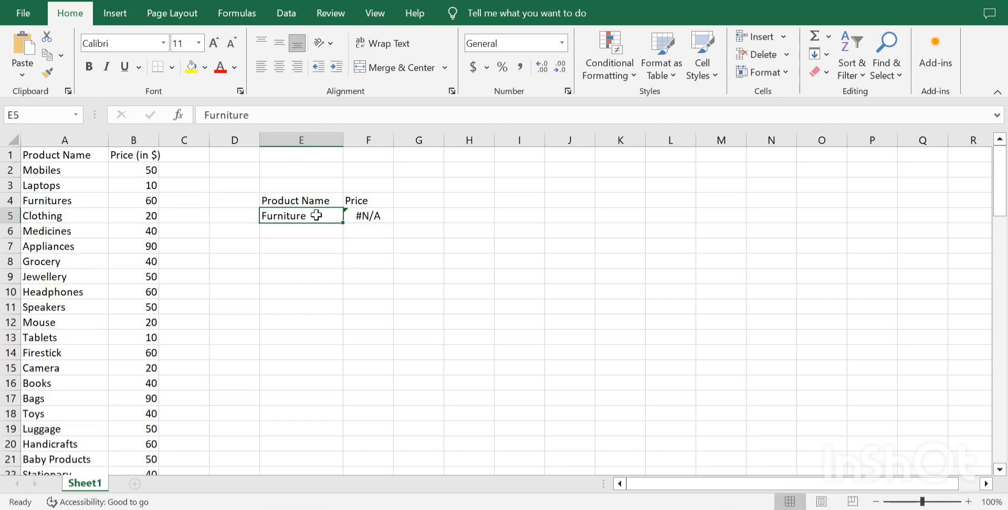
double_click(324, 215)
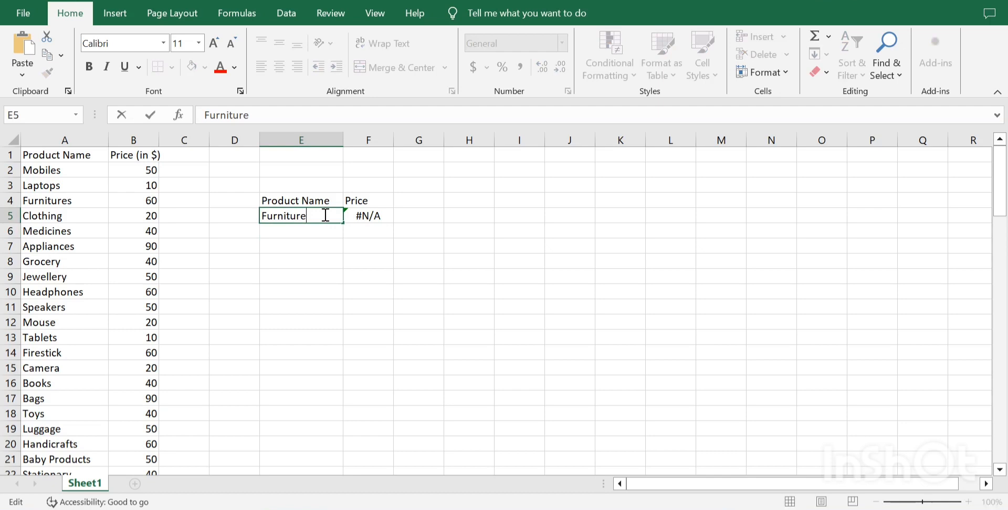
text(s)
key(Return)
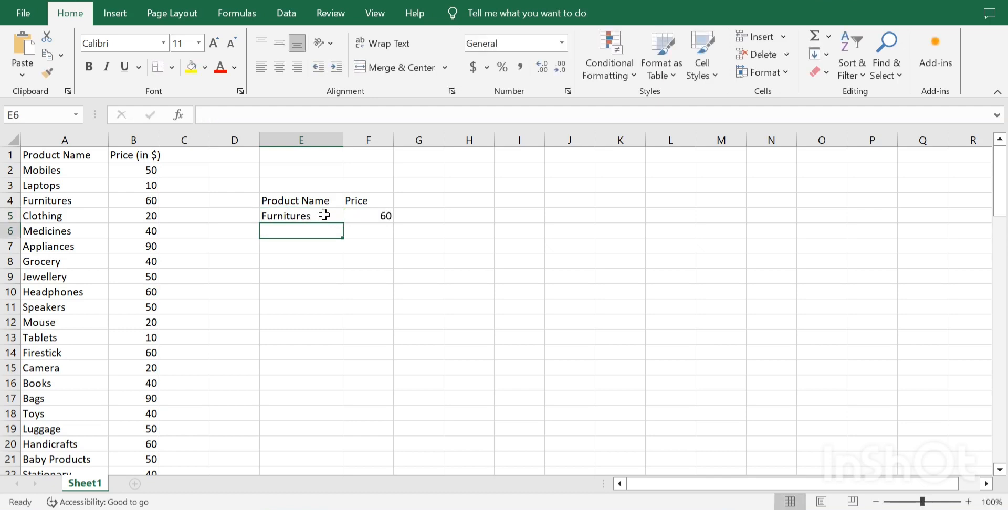
click(324, 215)
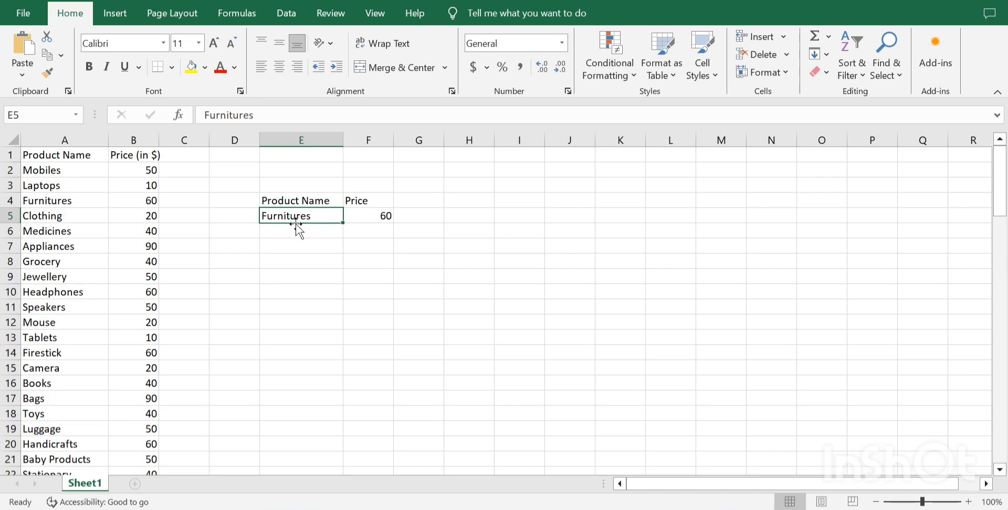
click(383, 213)
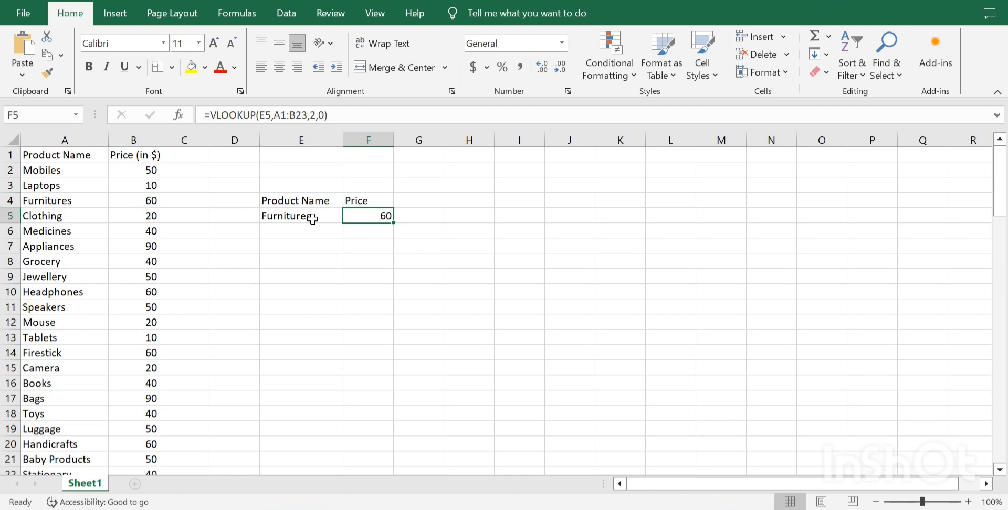
click(313, 219)
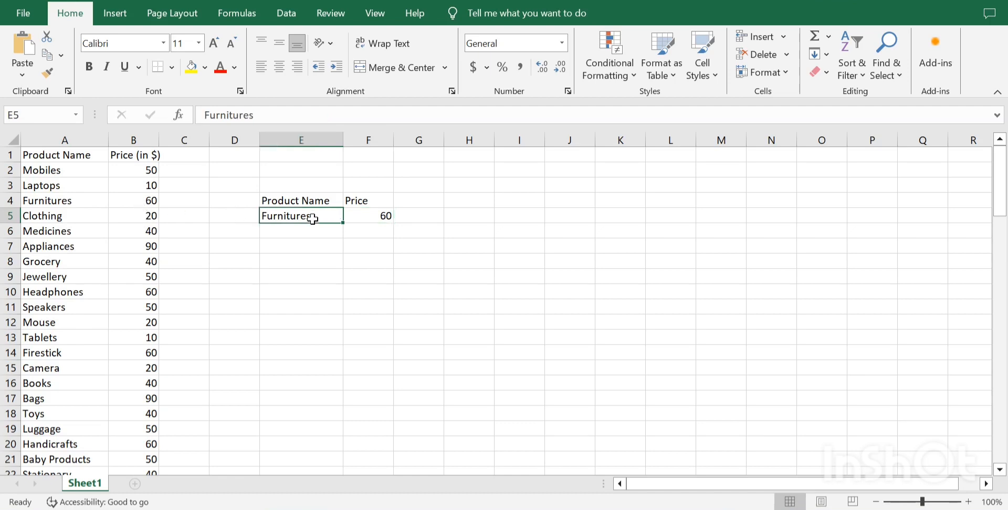
click(372, 220)
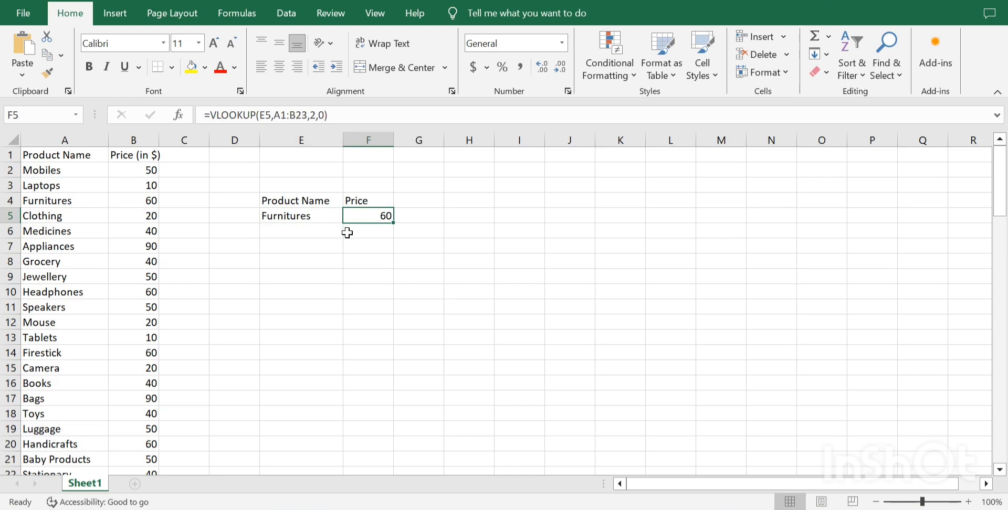
Add the column headers "Qty" in G4 and "Amount" in H4 beside the Price header.
click(417, 202)
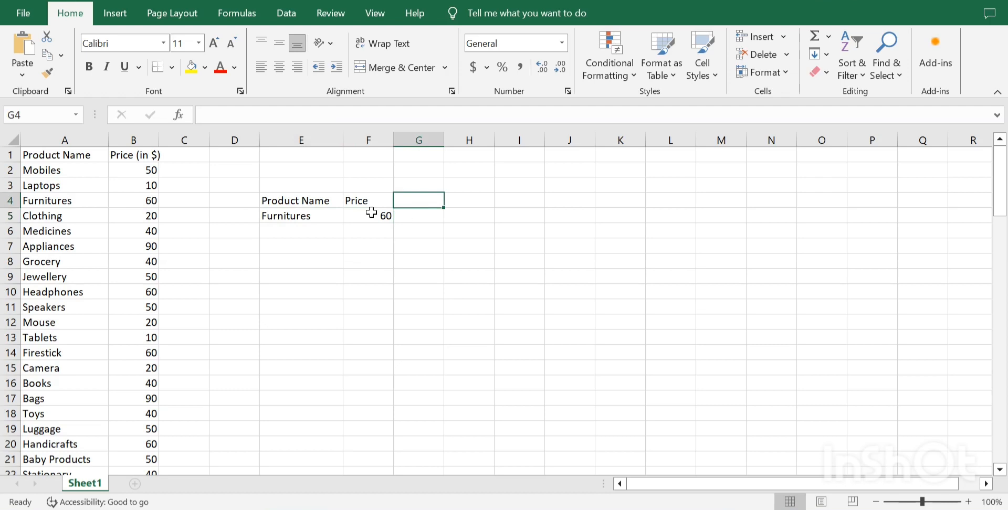
text(Q)
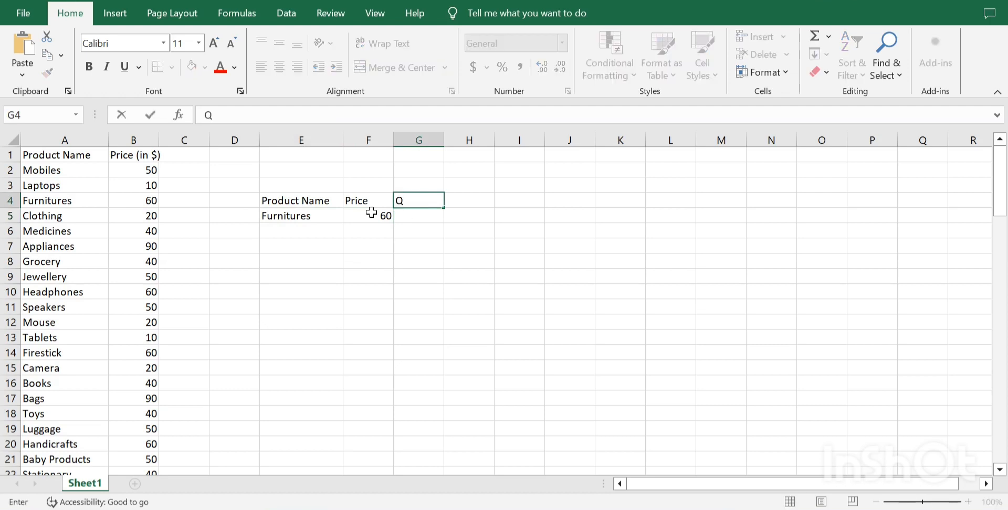
text(ty)
key(Tab)
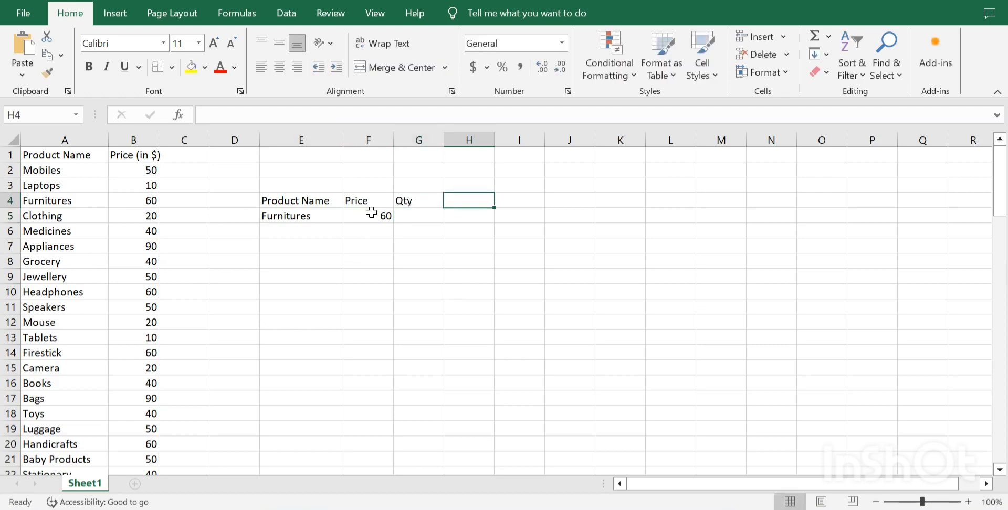
text(Amount)
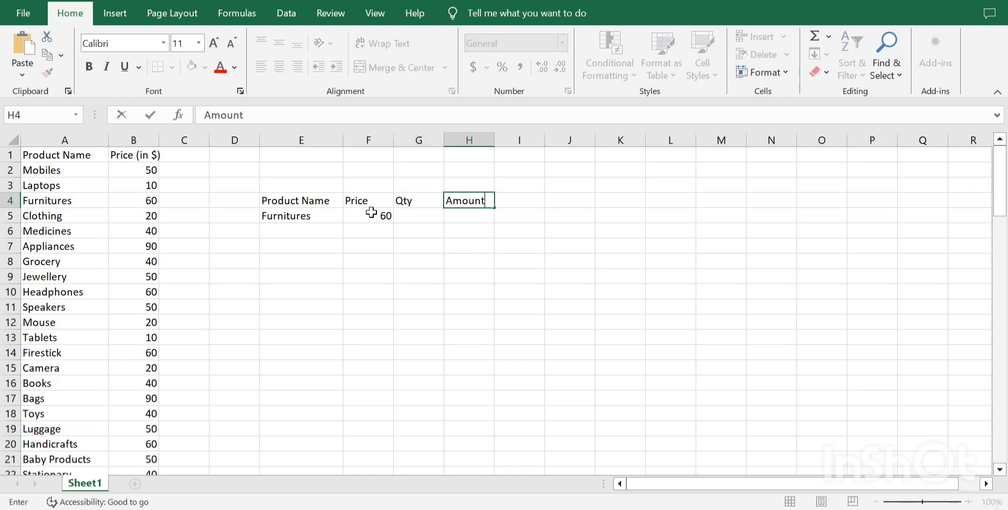
key(Return)
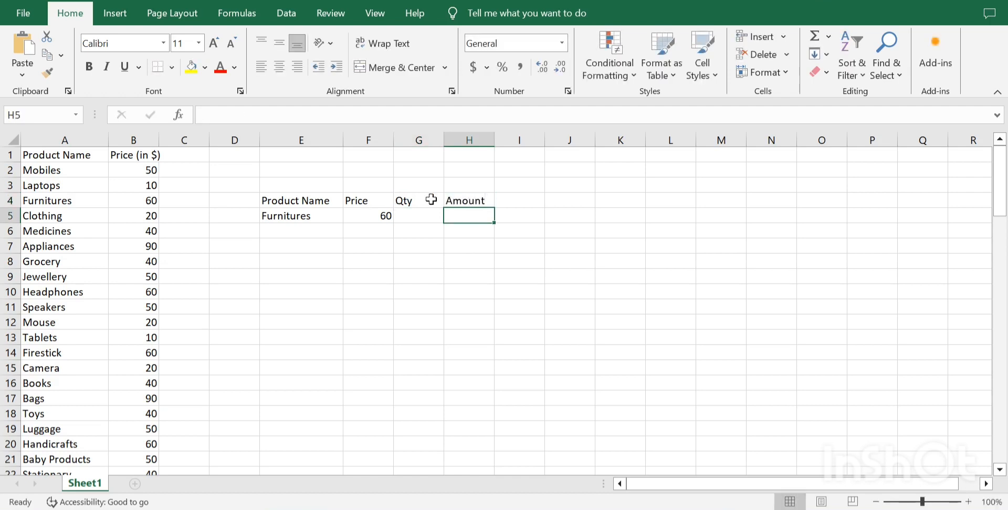
Enter a quantity of 4 in G5 and the formula =F5*G5 in H5 to calculate the amount.
click(430, 215)
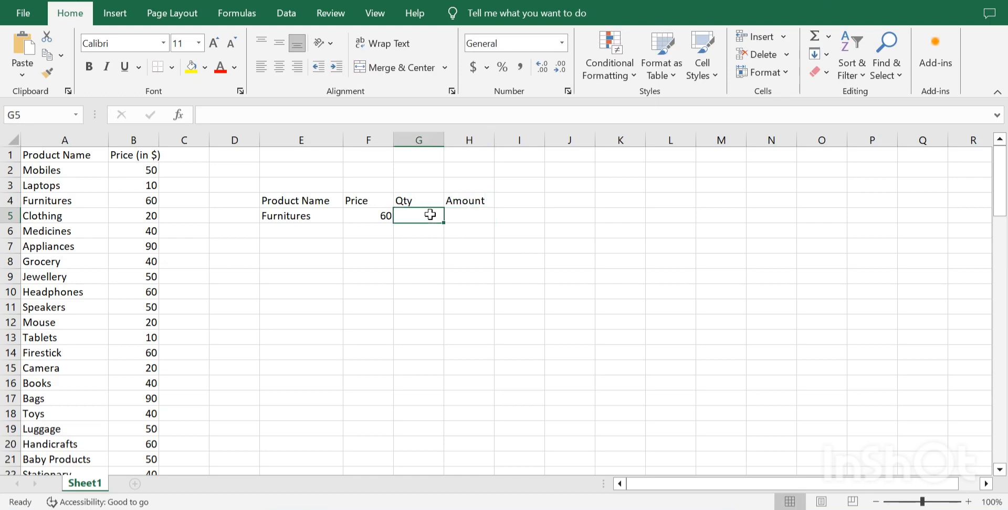
text(4)
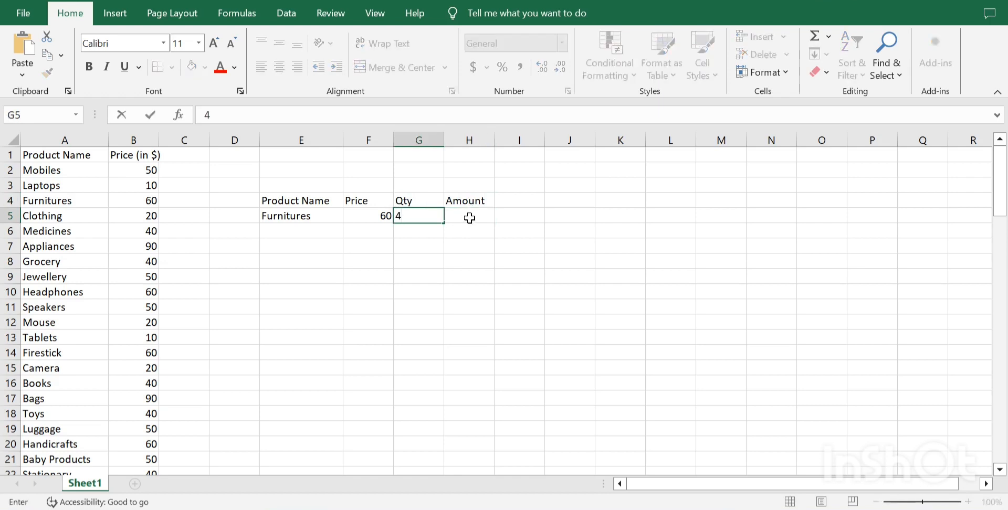
click(470, 217)
text(=)
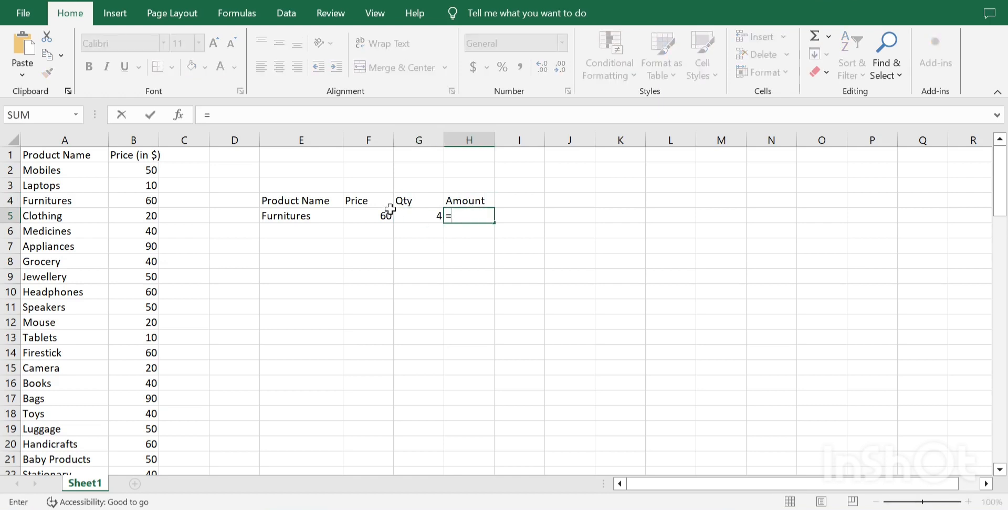
click(361, 212)
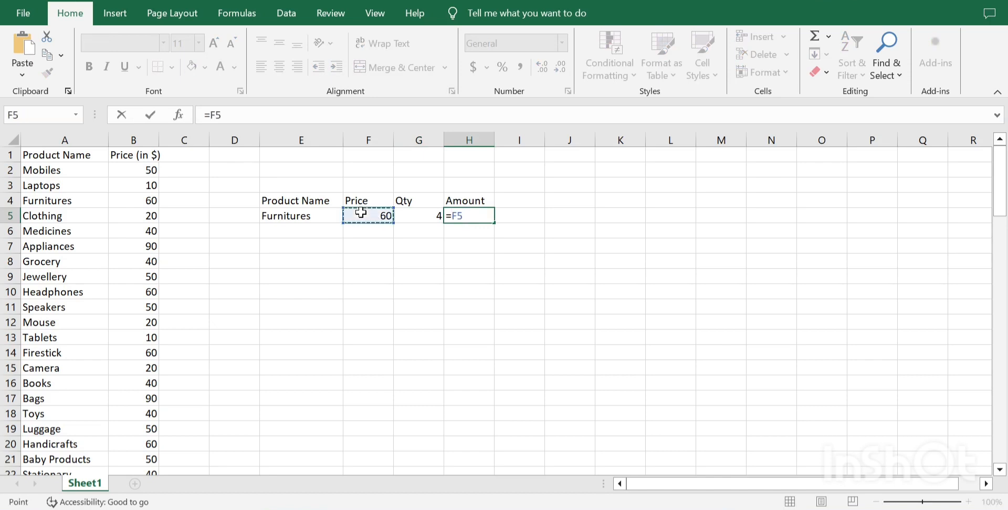
text(*)
click(416, 217)
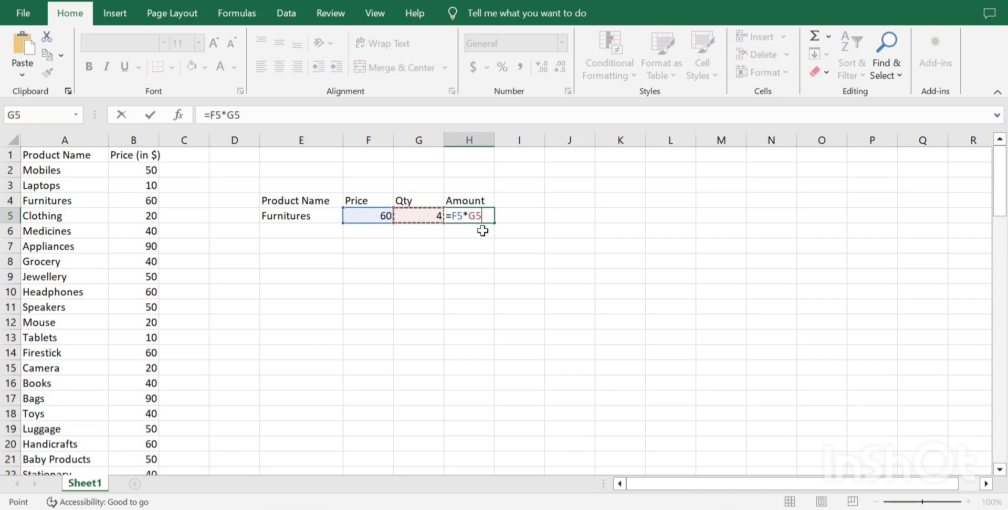
key(Return)
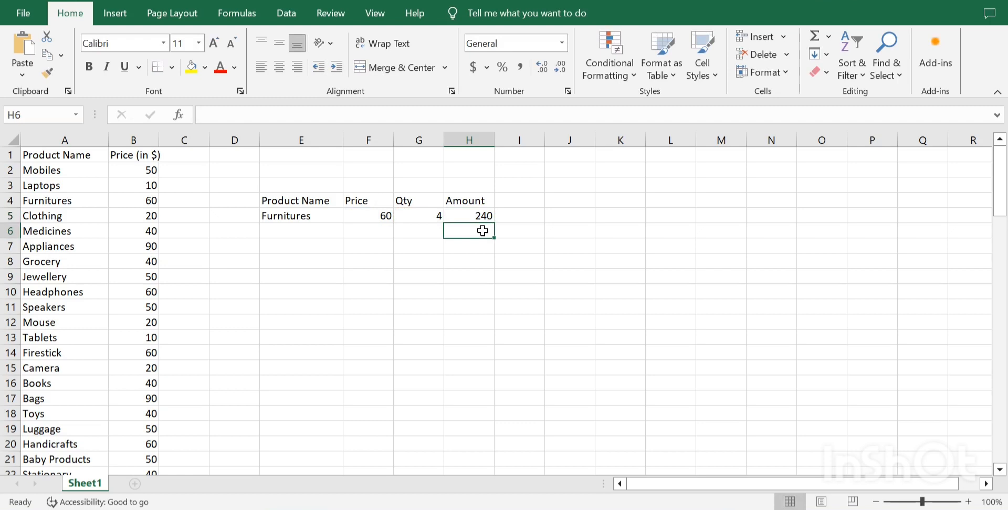
Test the amount calculation by setting the product in E5 to "Clothing" and the quantity in G5 to 2.
click(280, 214)
text(C)
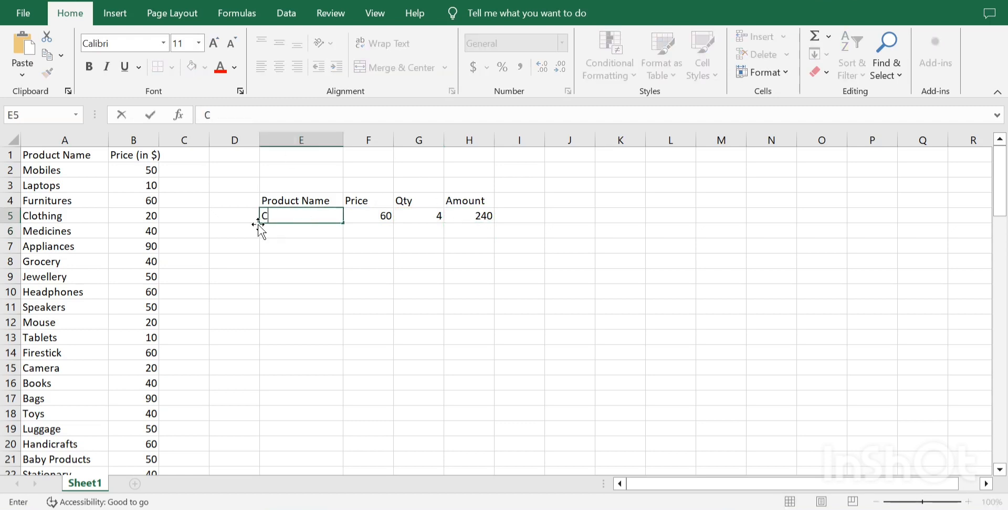
text(lothing)
key(Return)
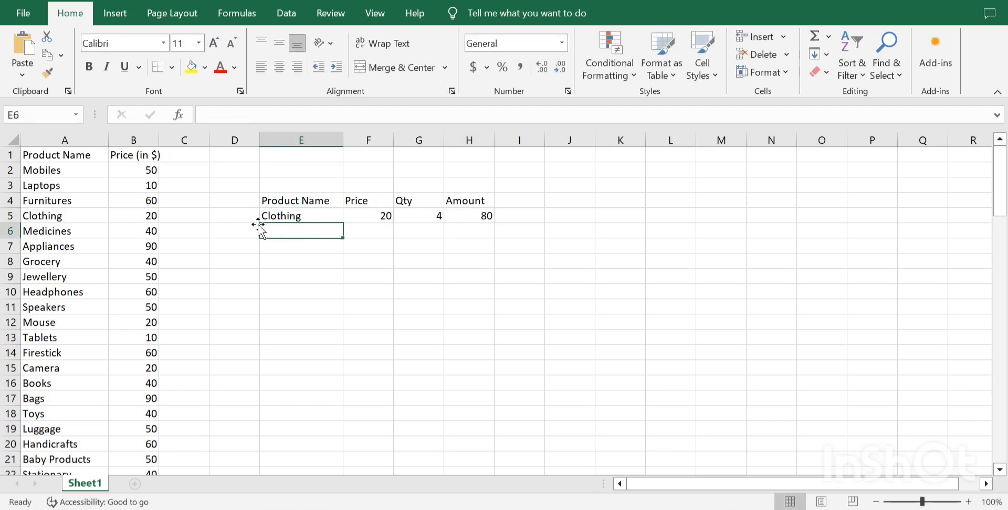
click(422, 214)
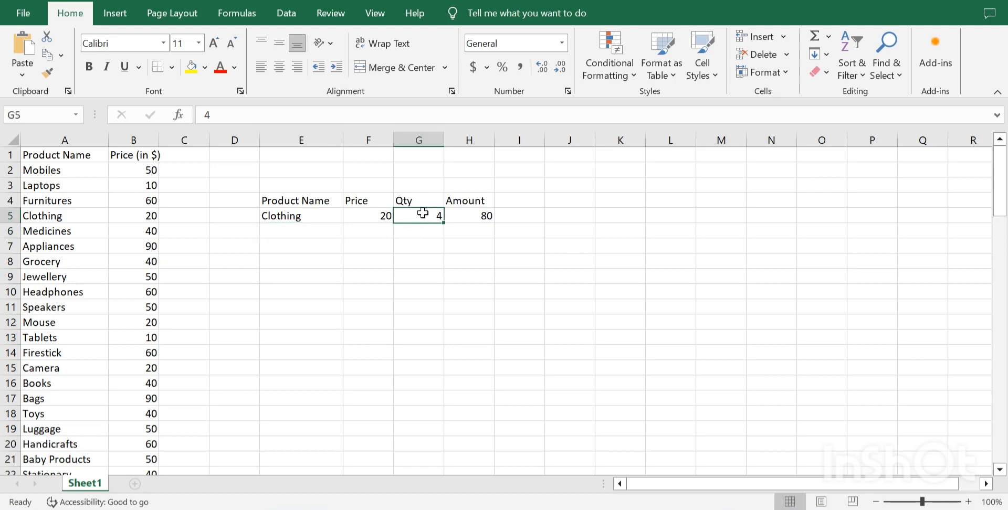
text(2)
key(Return)
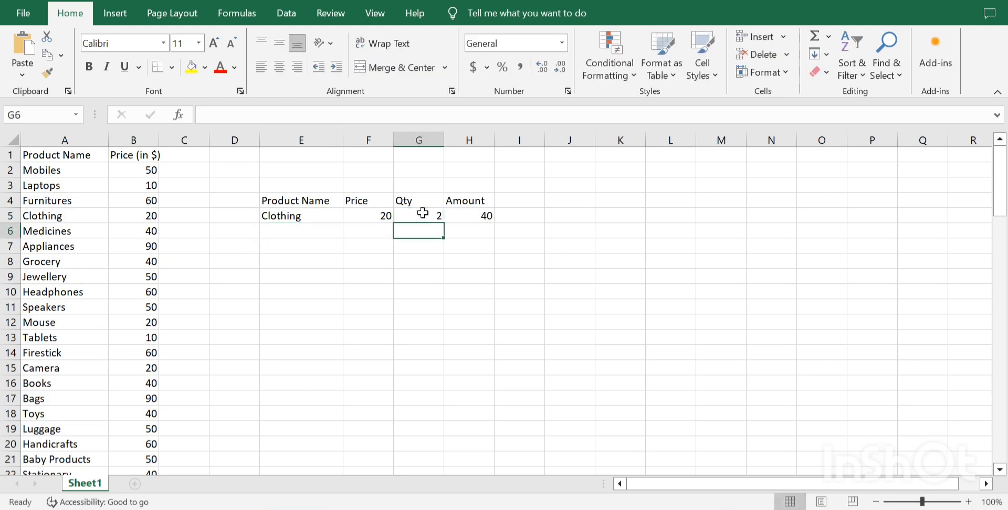
Set the product in E5 to "Headphones" and the quantity in G5 to 5.
click(312, 216)
text(Hea)
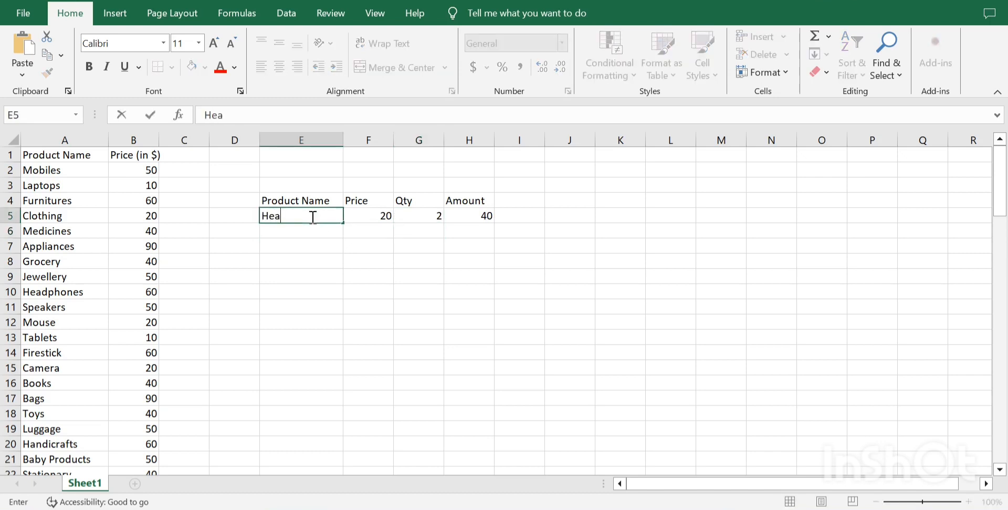
text(dphones)
key(Return)
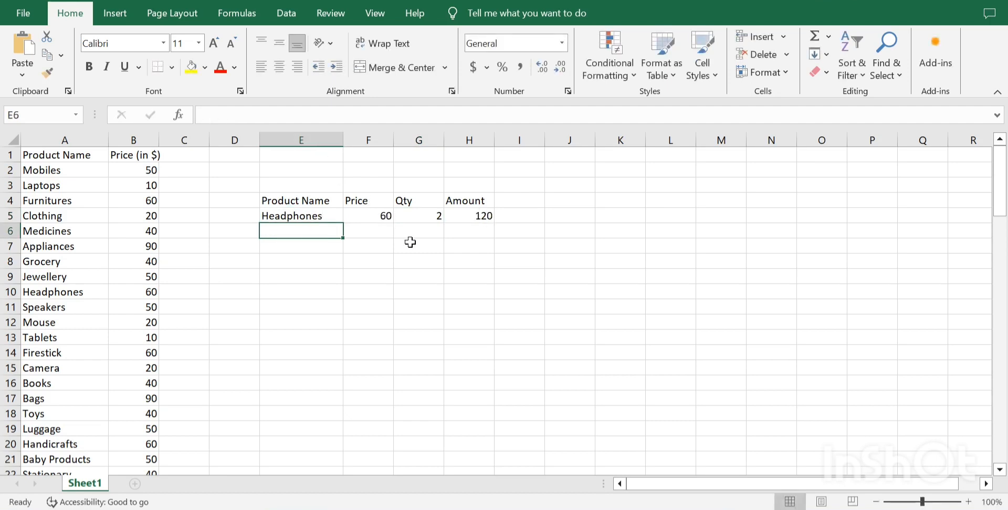
click(435, 210)
text(5)
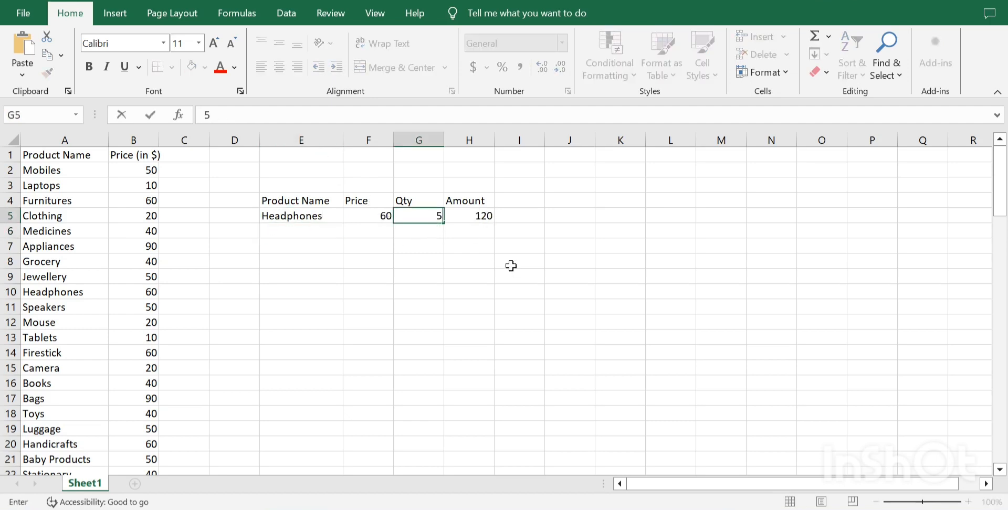
key(Return)
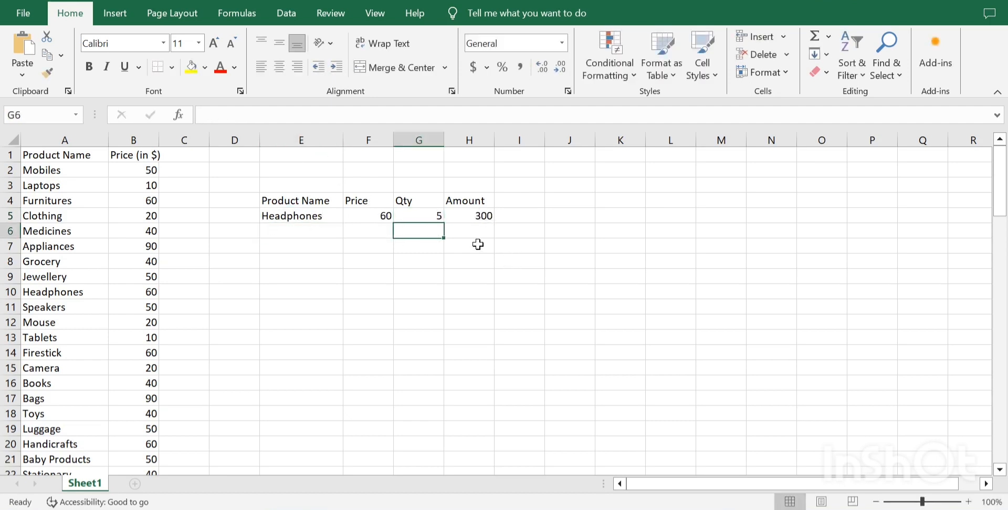
click(314, 213)
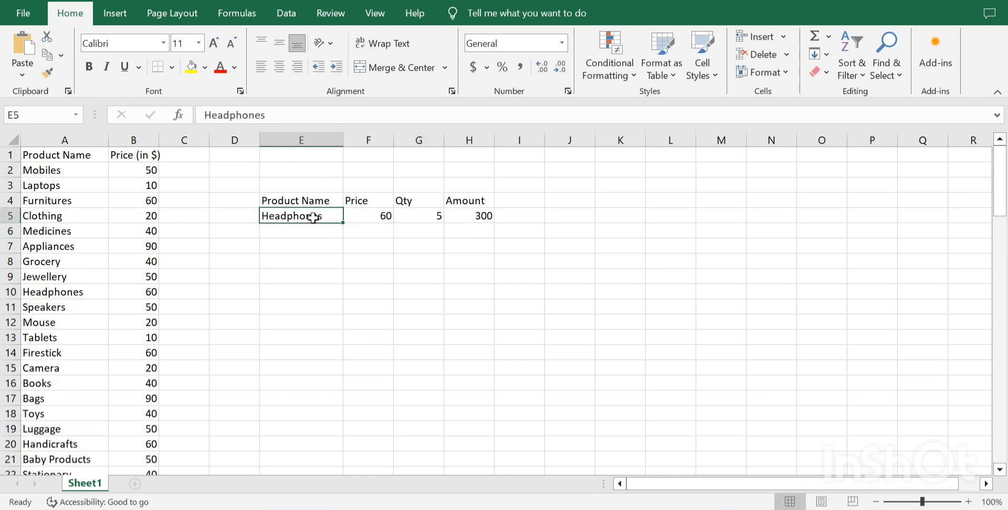
click(378, 217)
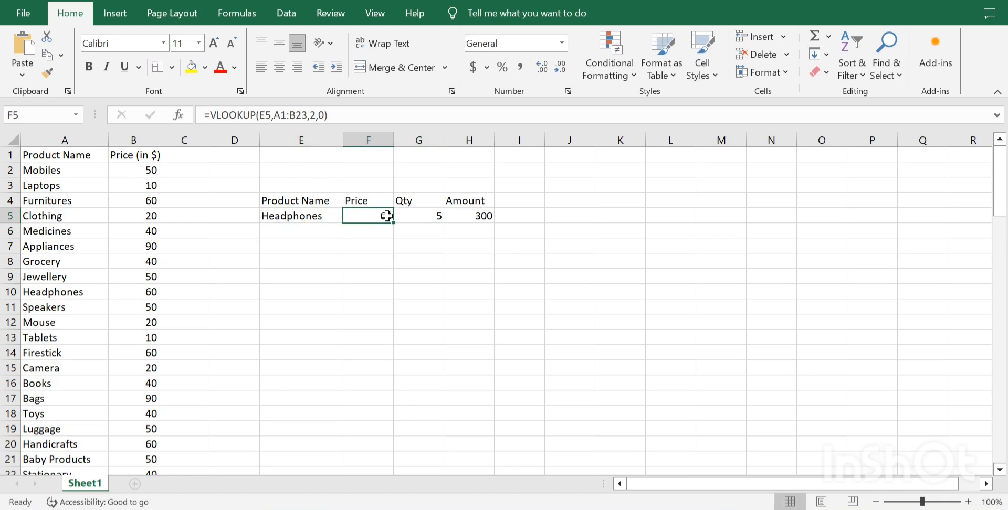
click(422, 215)
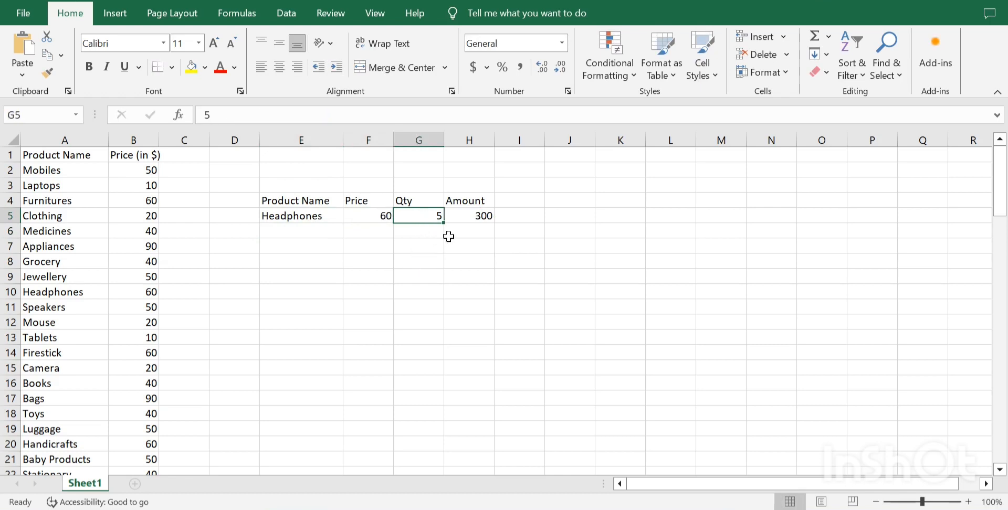
click(466, 216)
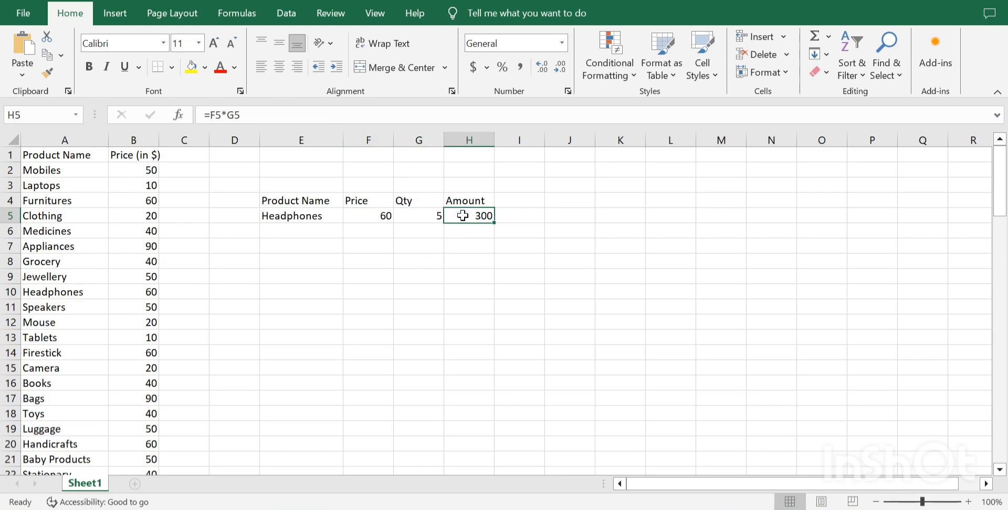
click(325, 217)
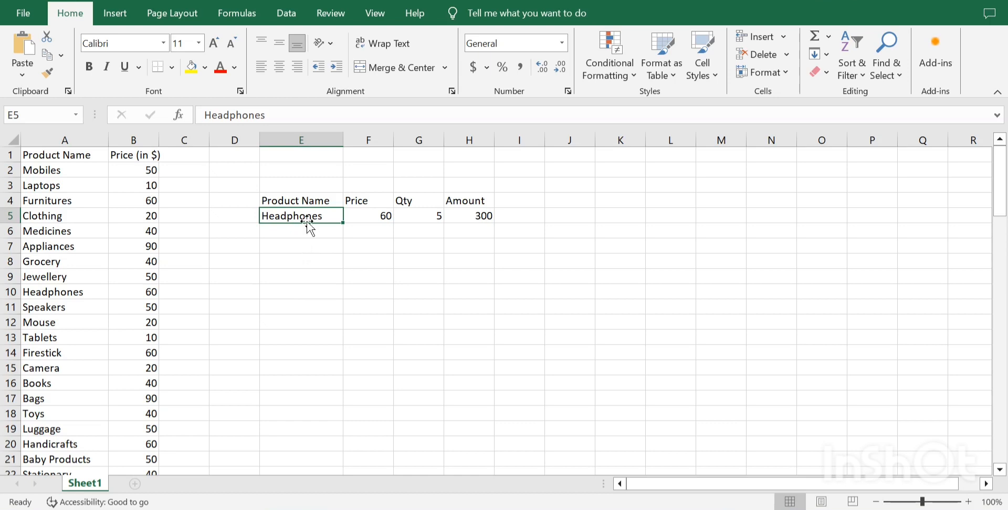
Copy the headers Product Name, Price, Qty and Amount from E4:H4 to row 8, starting at E8.
drag(284, 197, 454, 200)
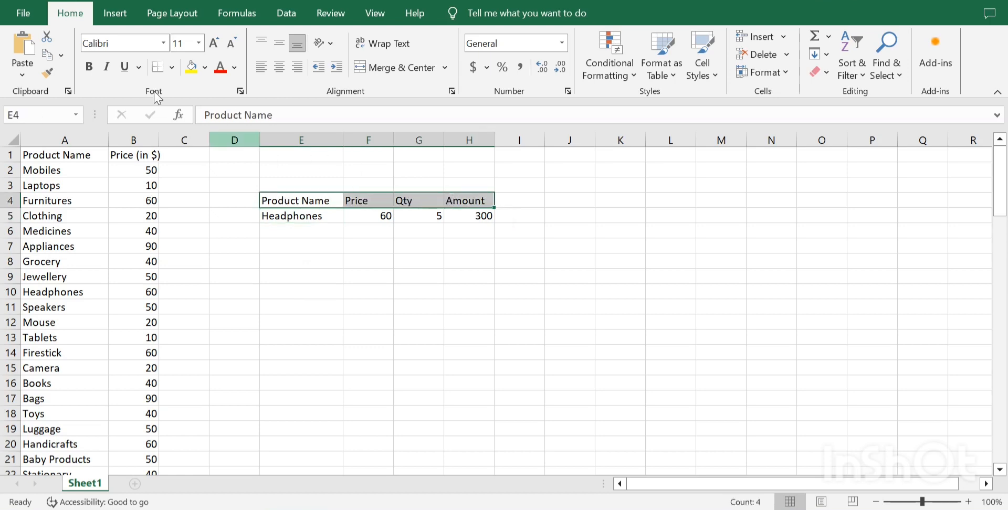
click(47, 54)
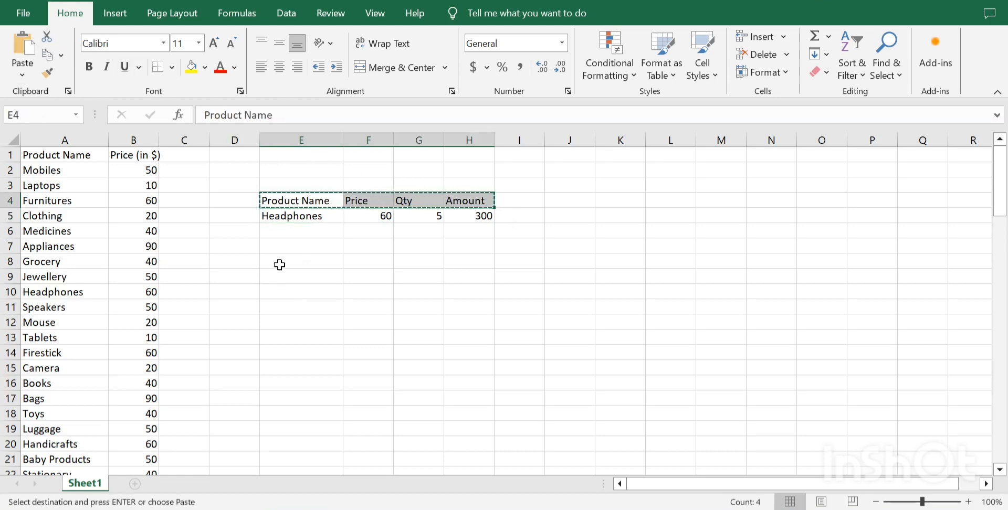
click(278, 263)
click(23, 47)
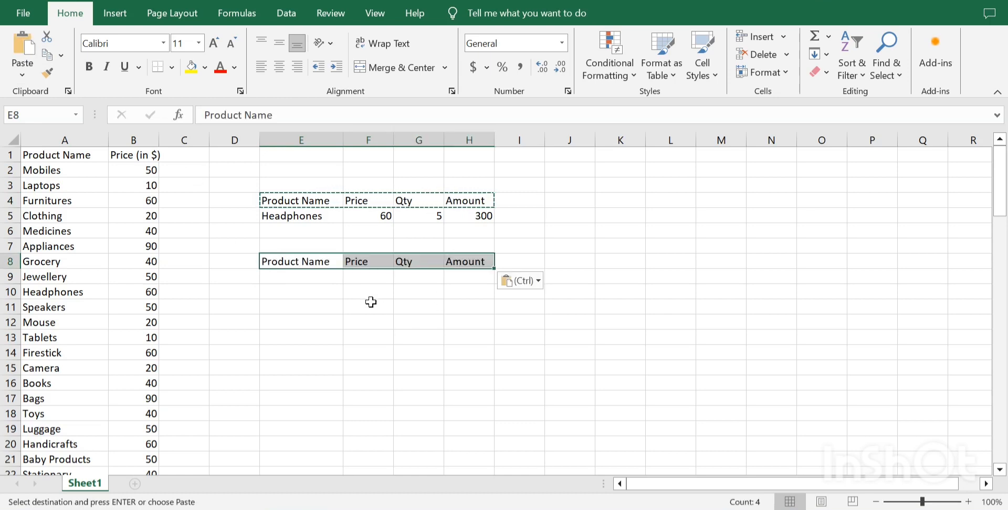
Try to reuse the price, quantity and amount cells by copying F5:H5 to row 9, starting at F9.
click(366, 279)
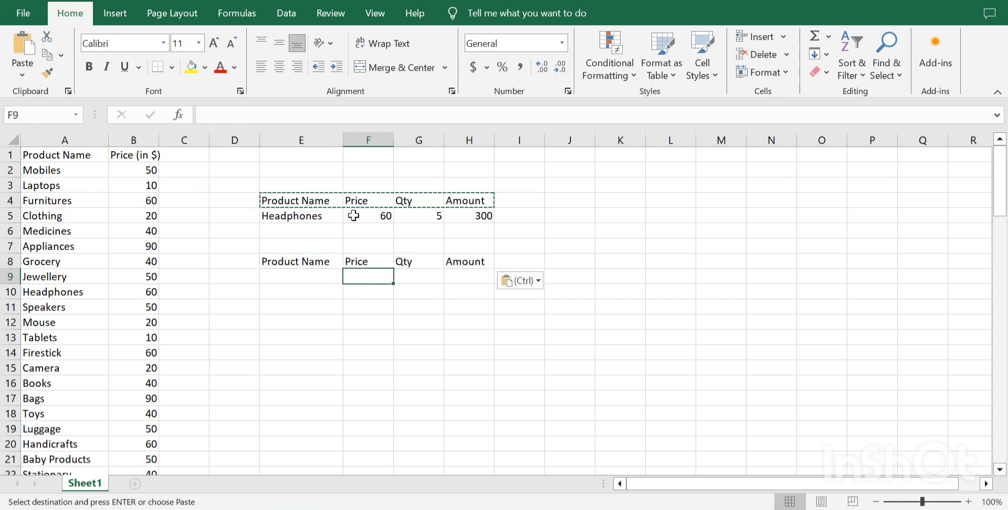
drag(353, 216, 474, 217)
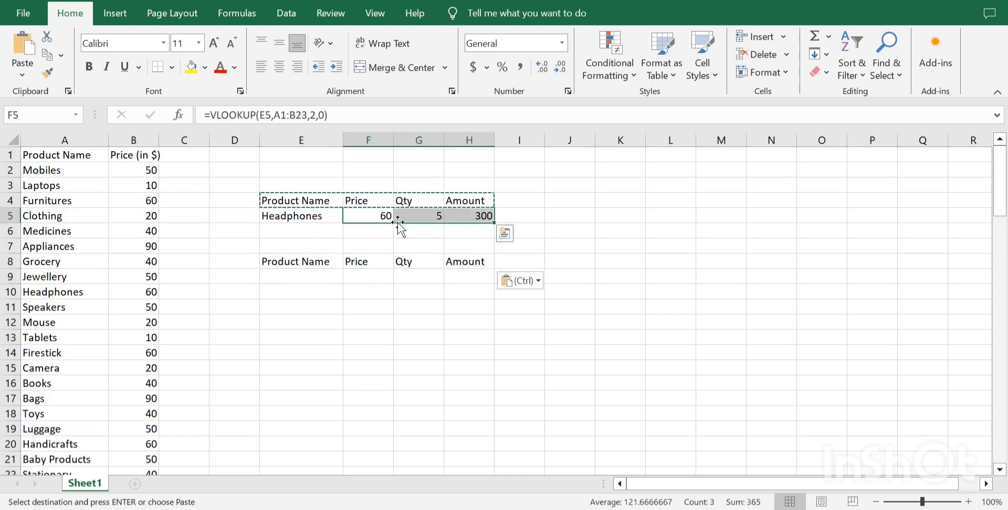
key(ctrl)
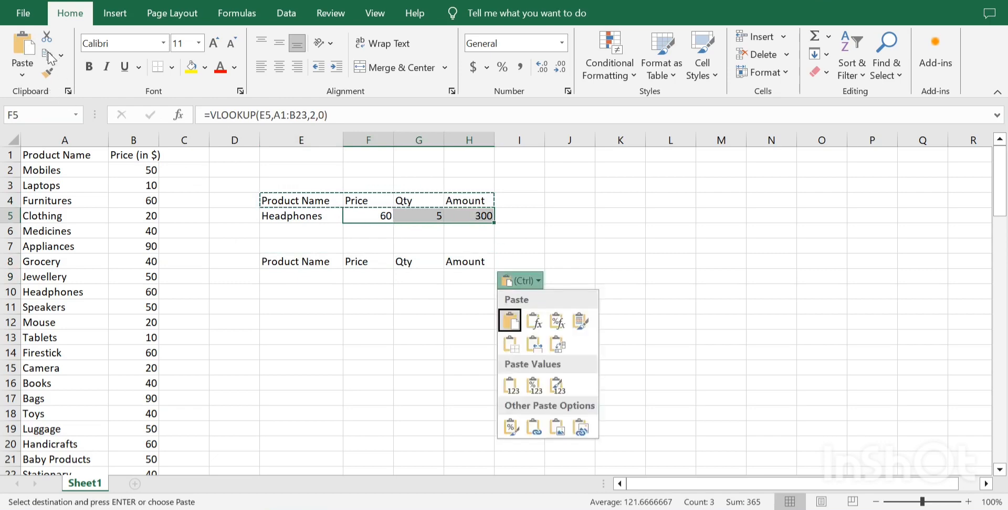
click(50, 56)
click(367, 275)
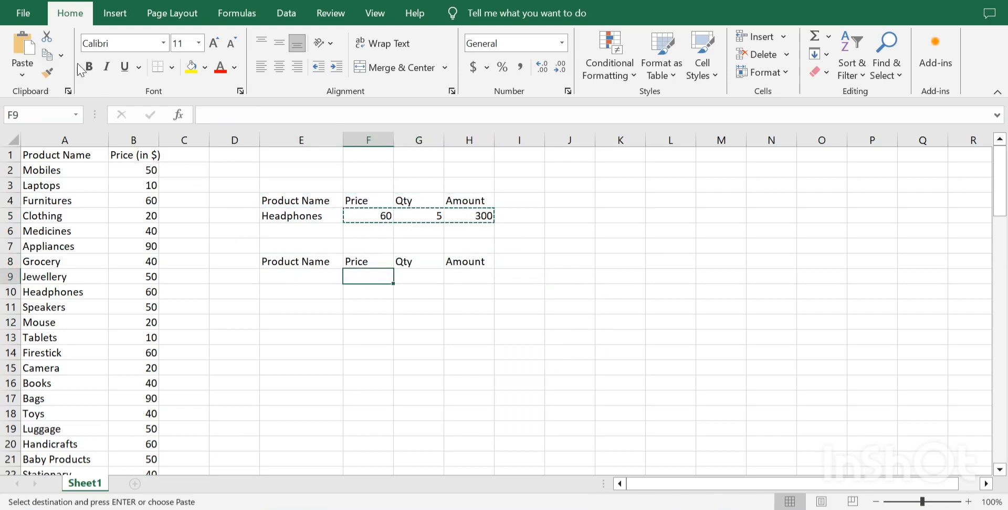
click(22, 46)
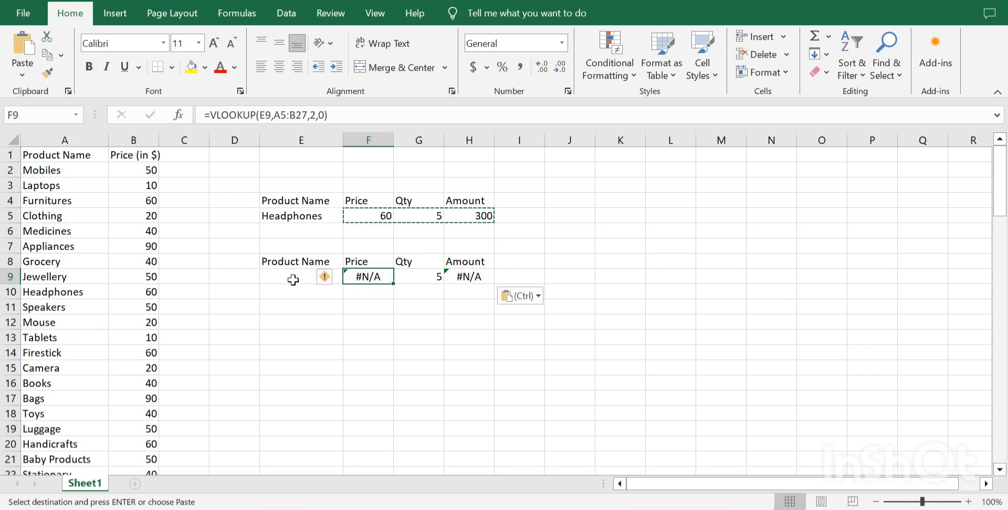
Clear the contents of the copied cells F9:H9.
drag(370, 278, 477, 279)
right_click(388, 278)
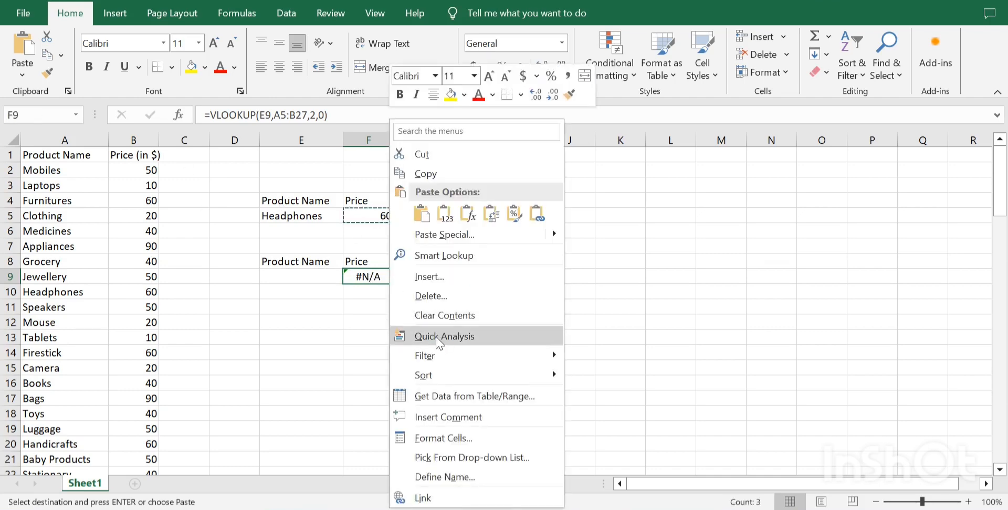
click(442, 316)
Enter the formula =VLOOKUP(E9,A1:B23,2,0) in F9 to look up the product's price.
click(367, 276)
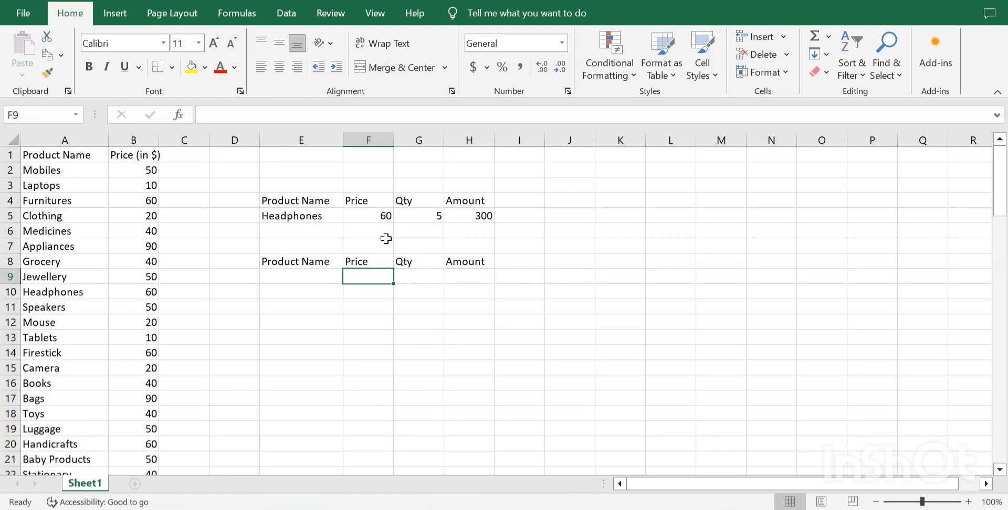
text(=vlo)
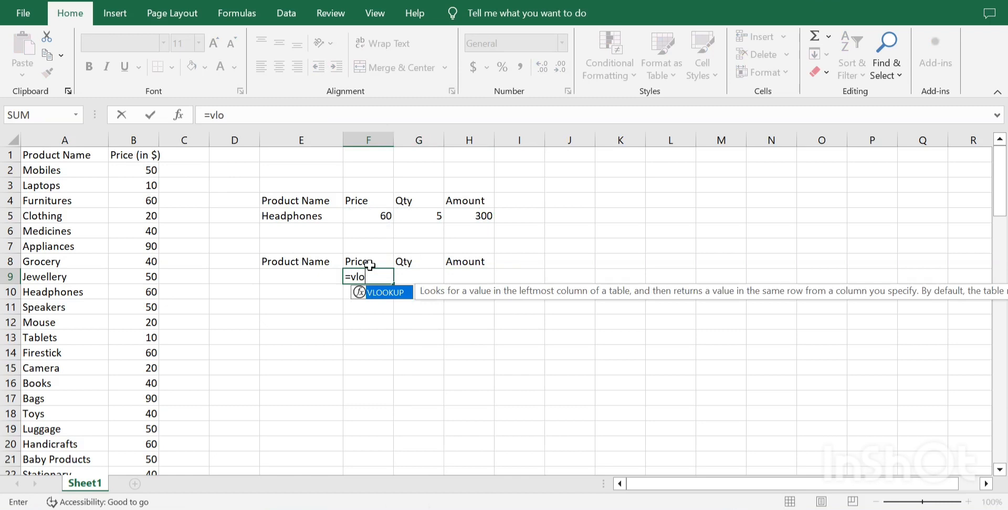
key(Tab)
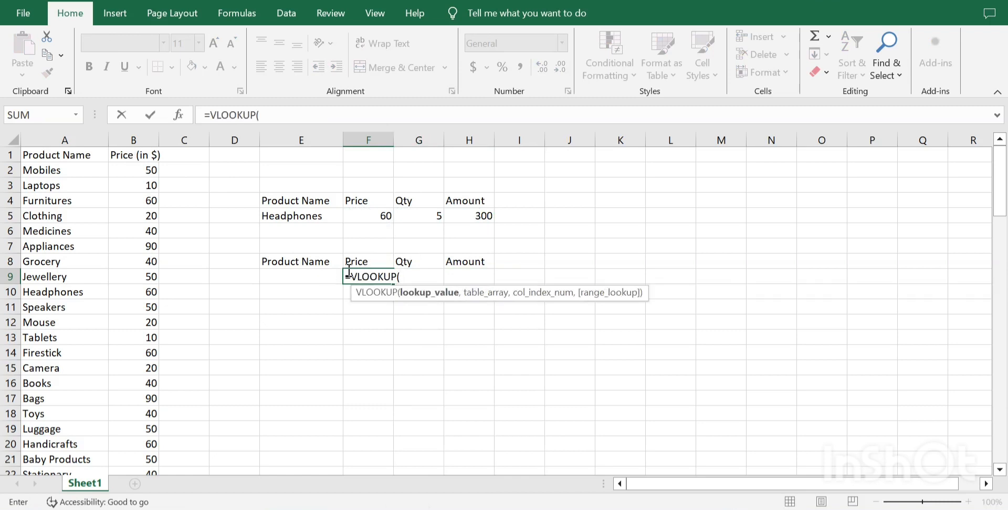
click(316, 276)
text(,)
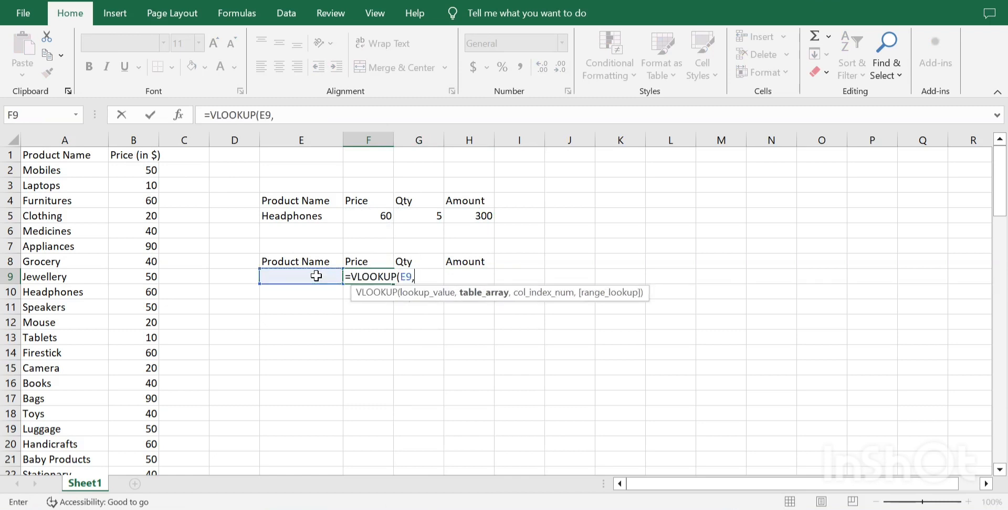
drag(63, 156, 137, 407)
text(,)
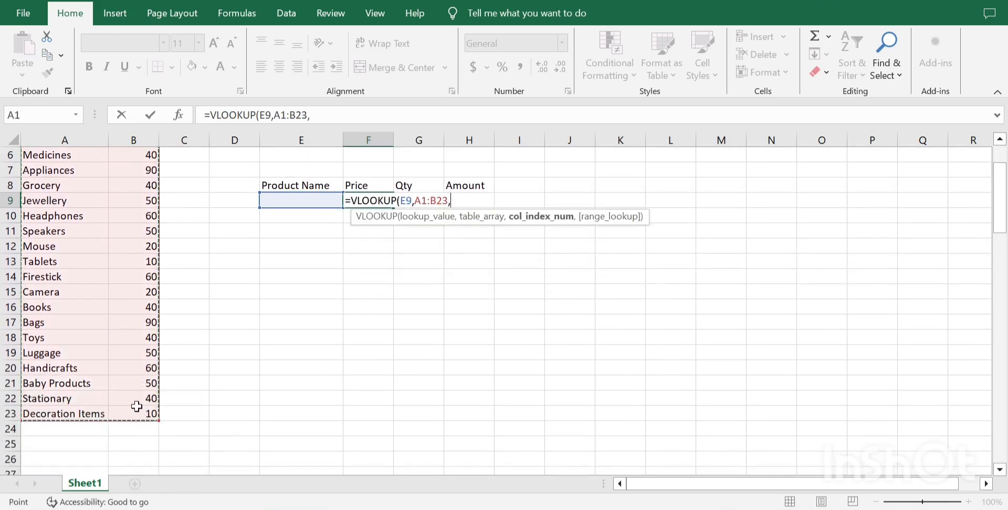
text(2)
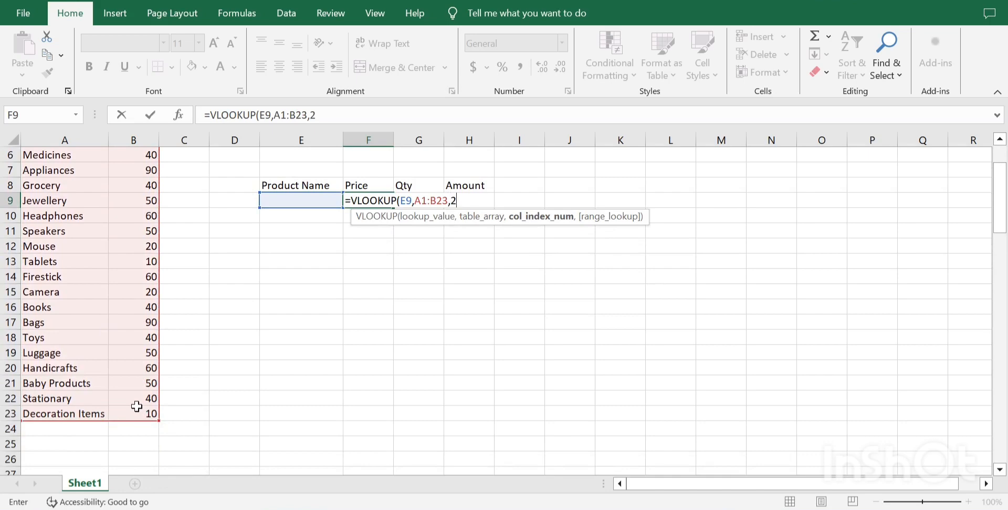
text(,0))
key(Return)
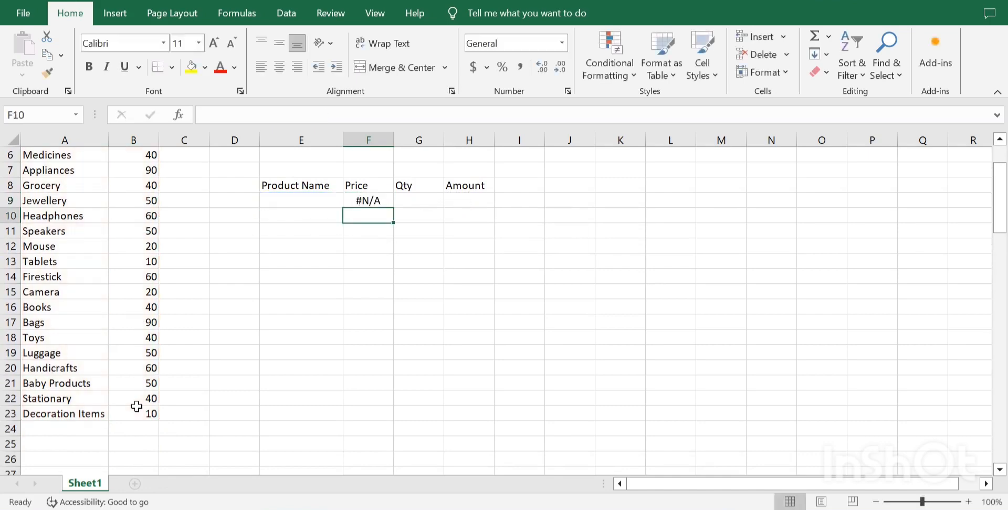
Enter the formula =F9*G9 in H9 to calculate the amount in the second table.
scroll(461, 218, up, 1)
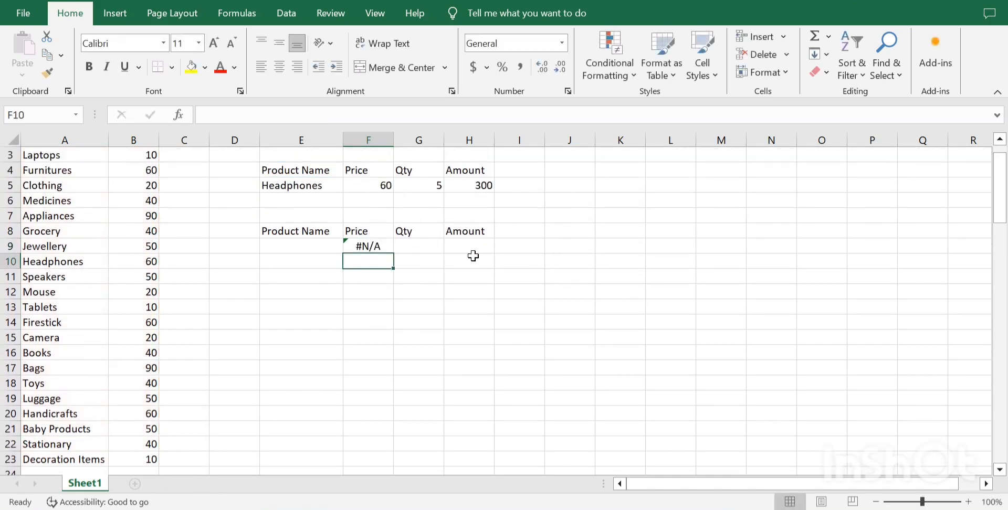
click(474, 248)
text(=)
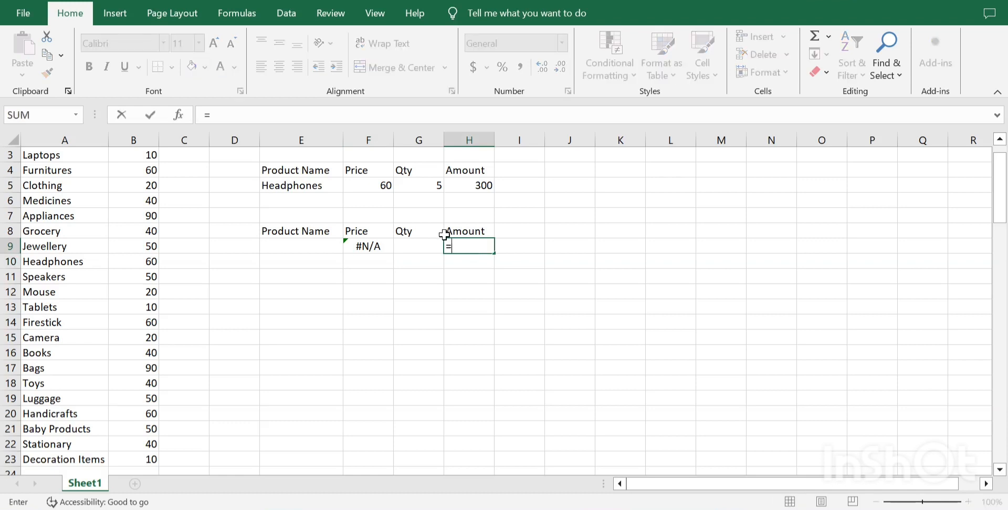
click(365, 249)
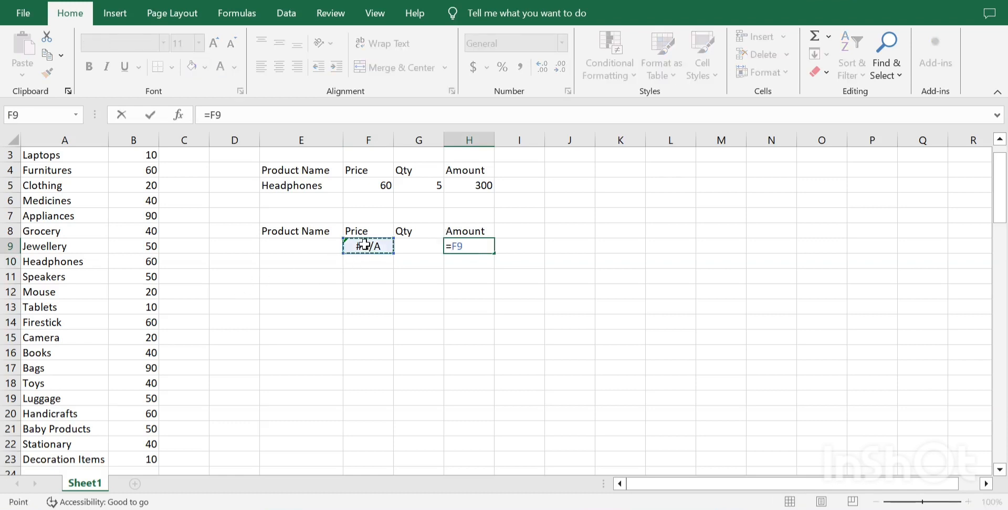
text(*)
click(407, 244)
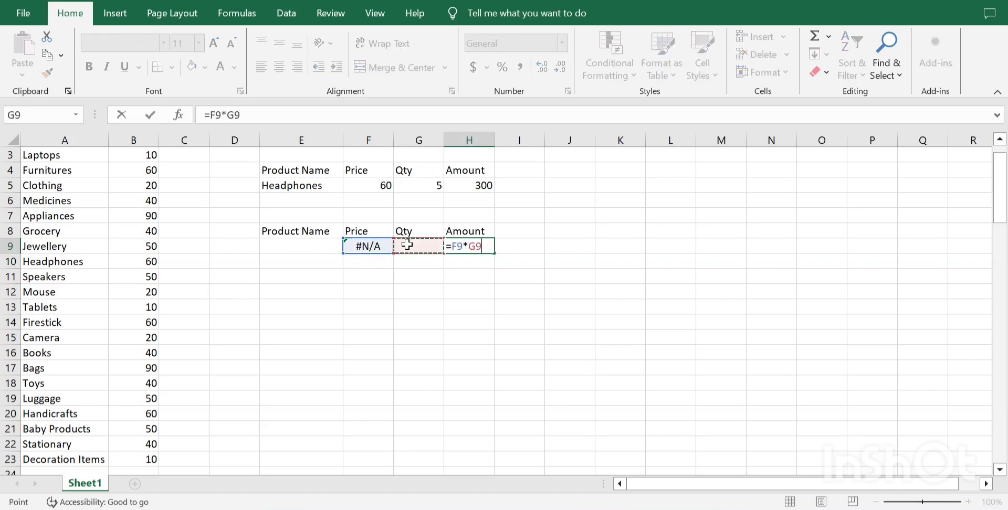
key(Return)
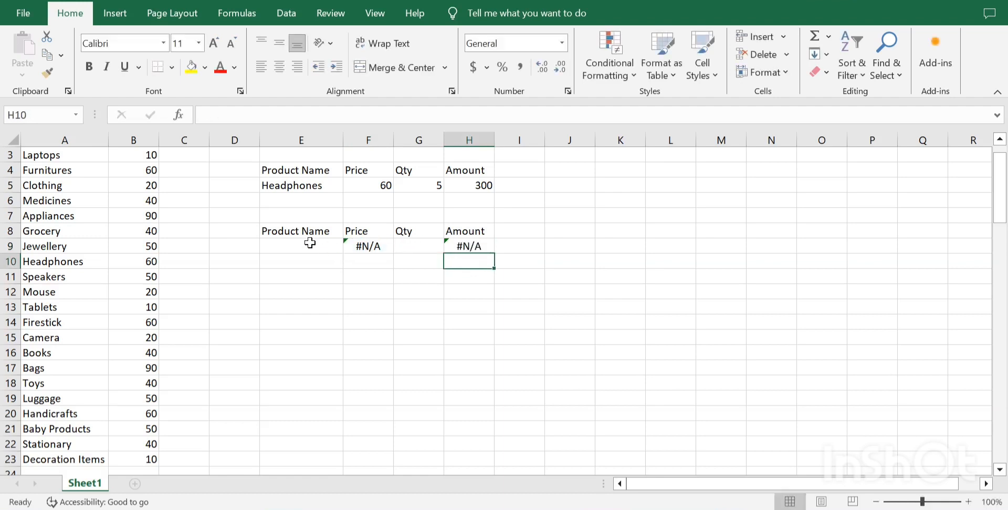
Start a data validation rule for the product name cell E9 that allows a List.
click(310, 242)
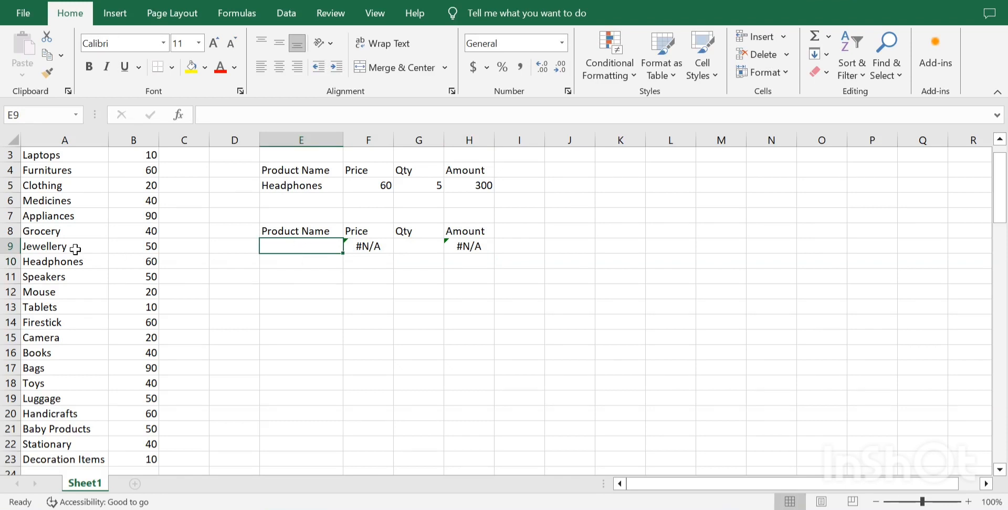
scroll(74, 249, up, 1)
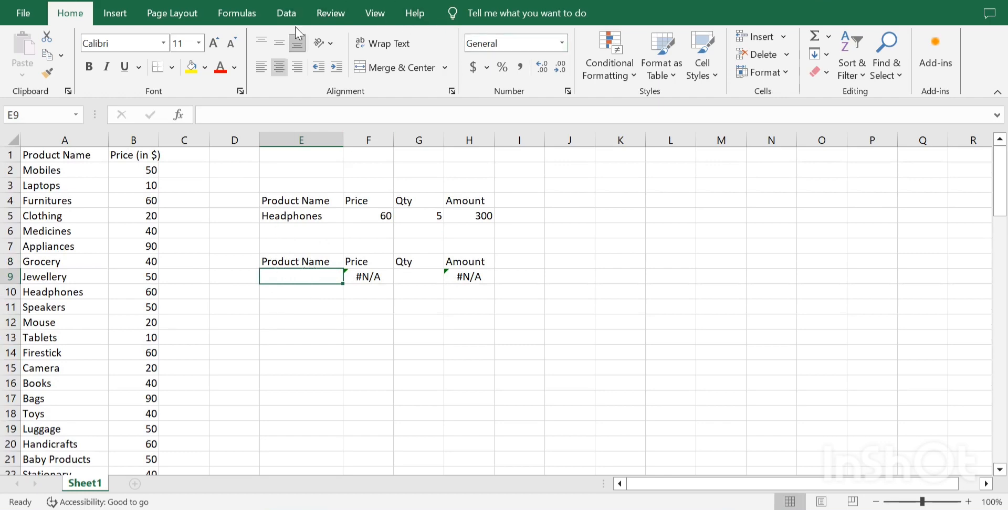
click(288, 16)
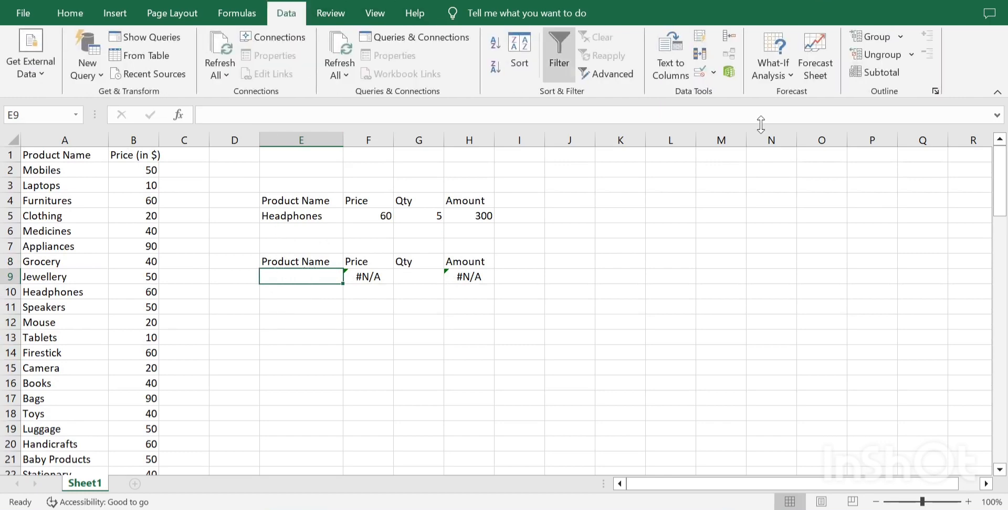
click(713, 73)
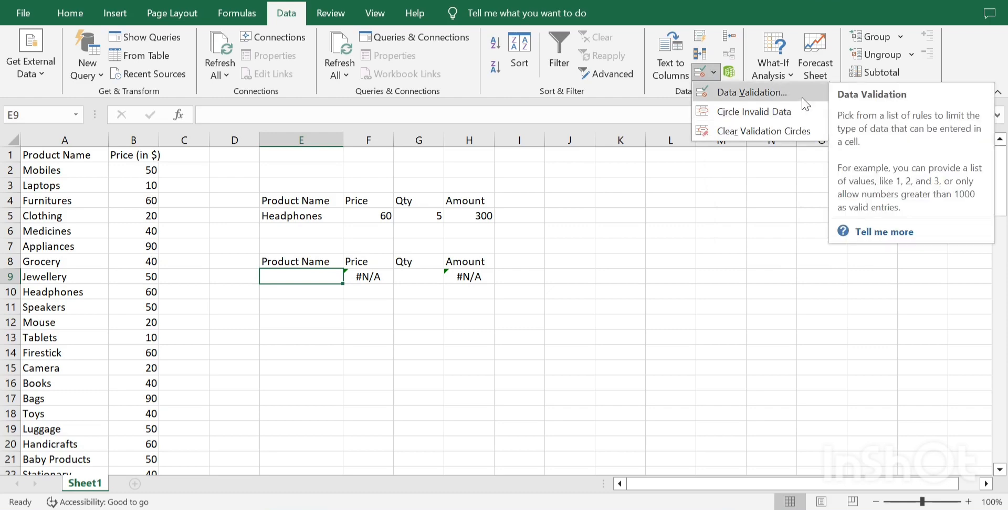
click(563, 199)
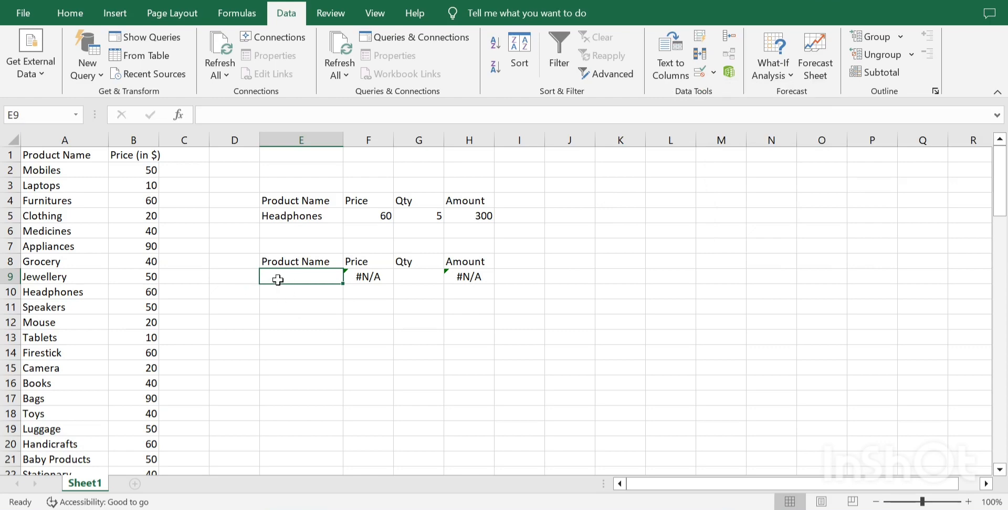
click(714, 72)
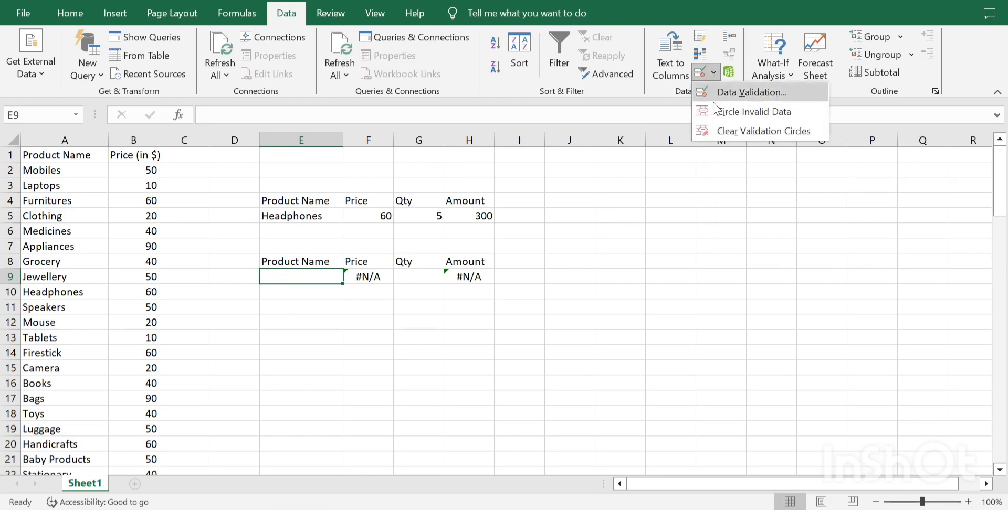
click(740, 94)
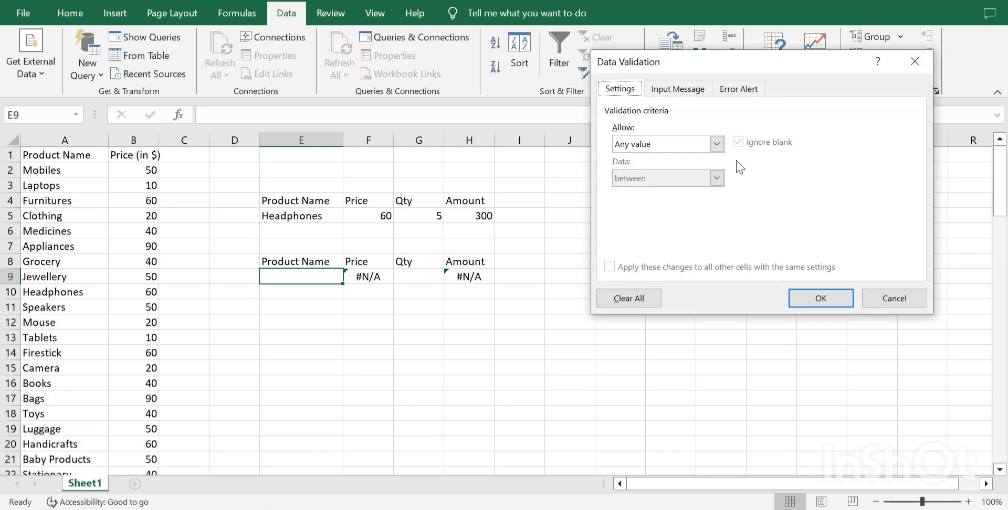
click(720, 146)
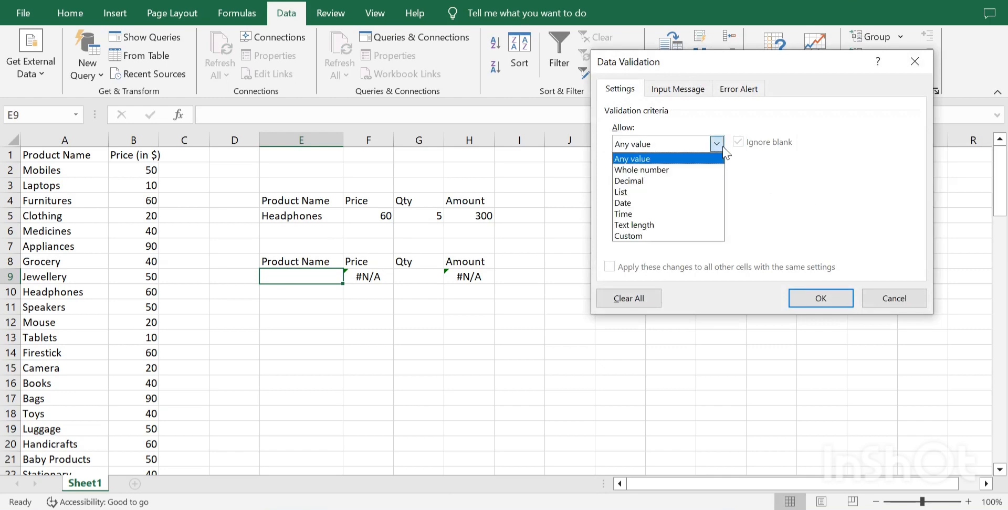
click(640, 192)
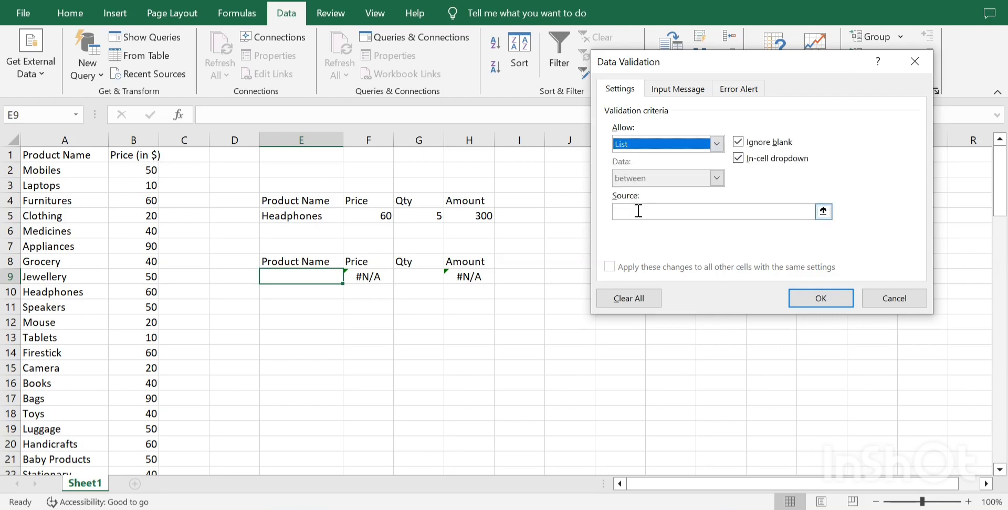
Set the list source to =$A$2:$A$23 and apply the validation rule to E9.
click(637, 213)
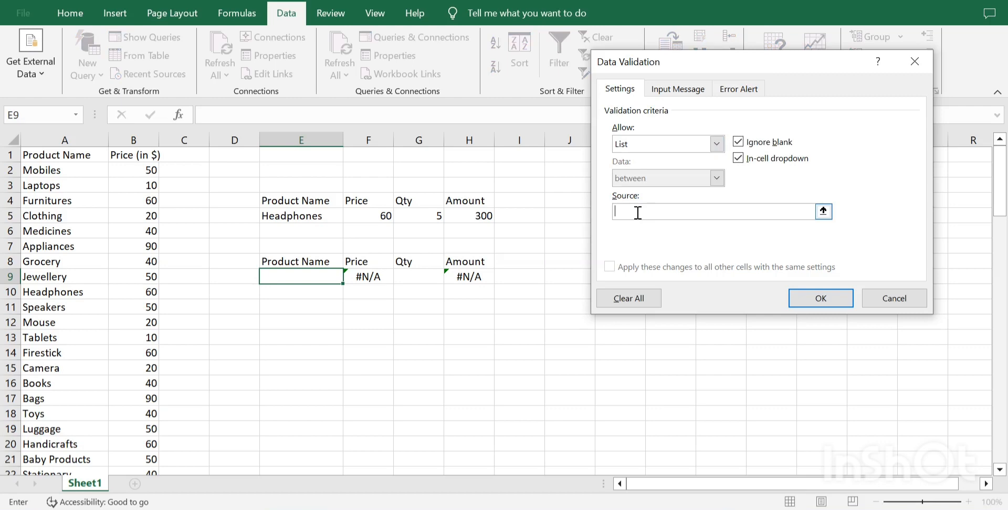
drag(68, 170, 74, 420)
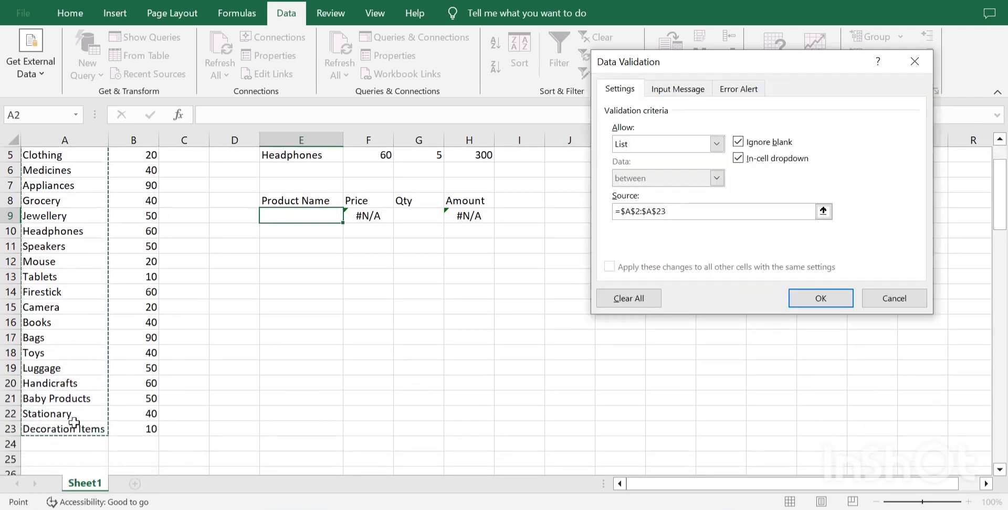
click(806, 303)
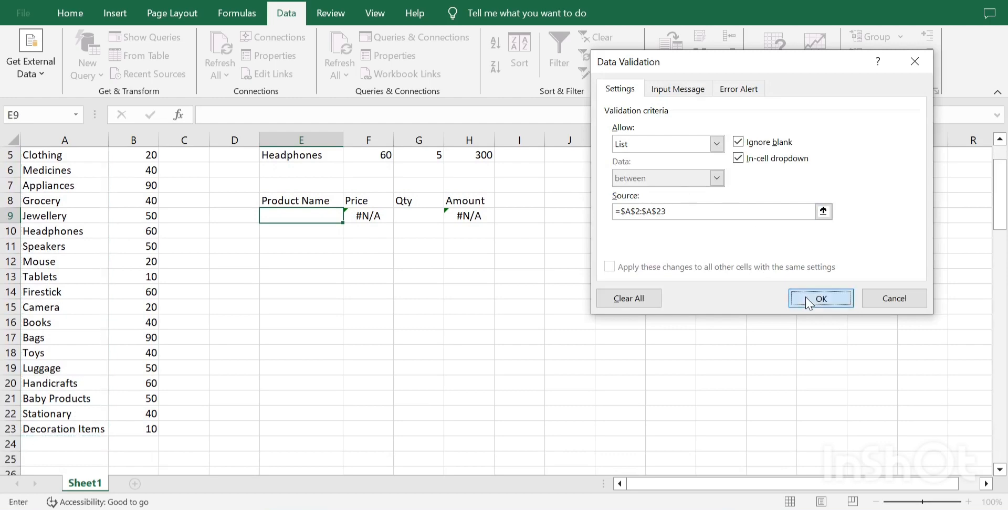
click(338, 292)
Test the E9 dropdown by choosing Grocery and switching the product to Firestick.
scroll(341, 292, up, 2)
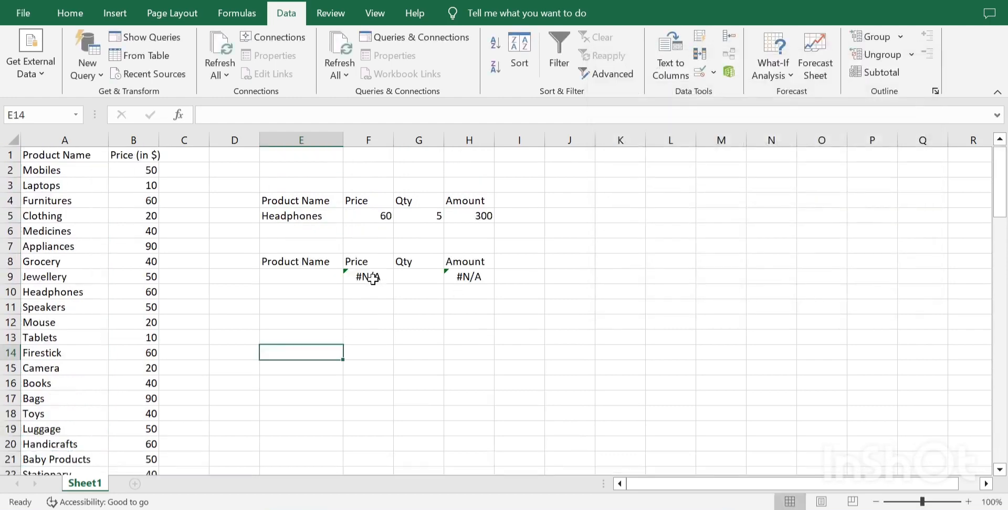
click(315, 276)
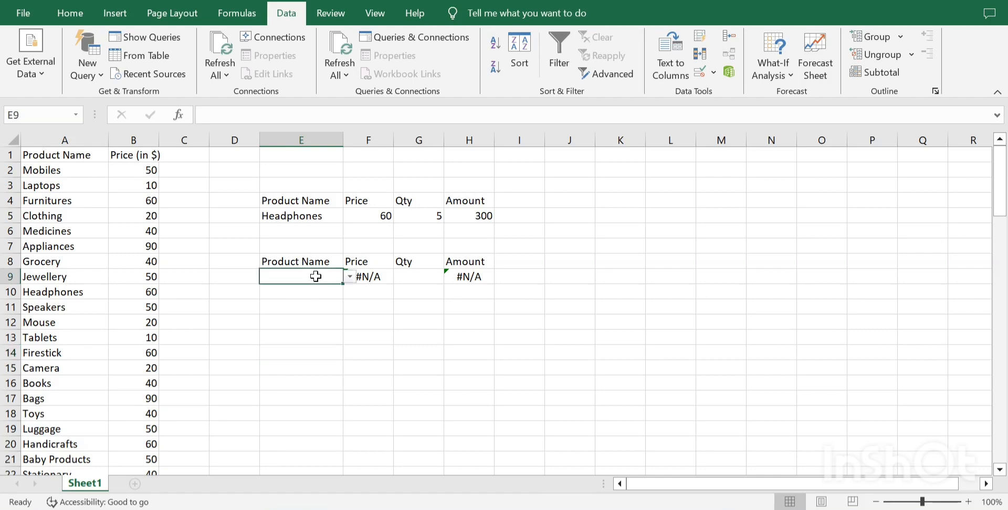
click(349, 276)
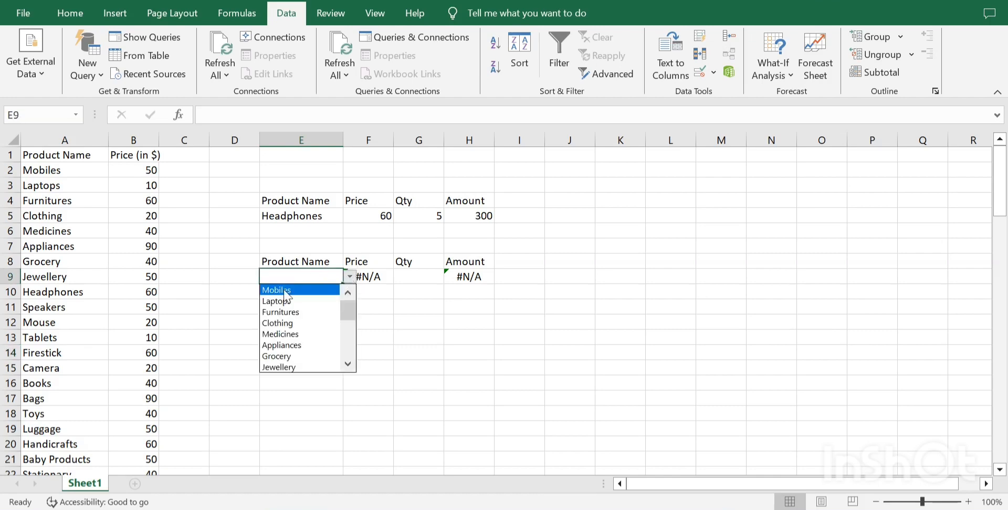
click(301, 356)
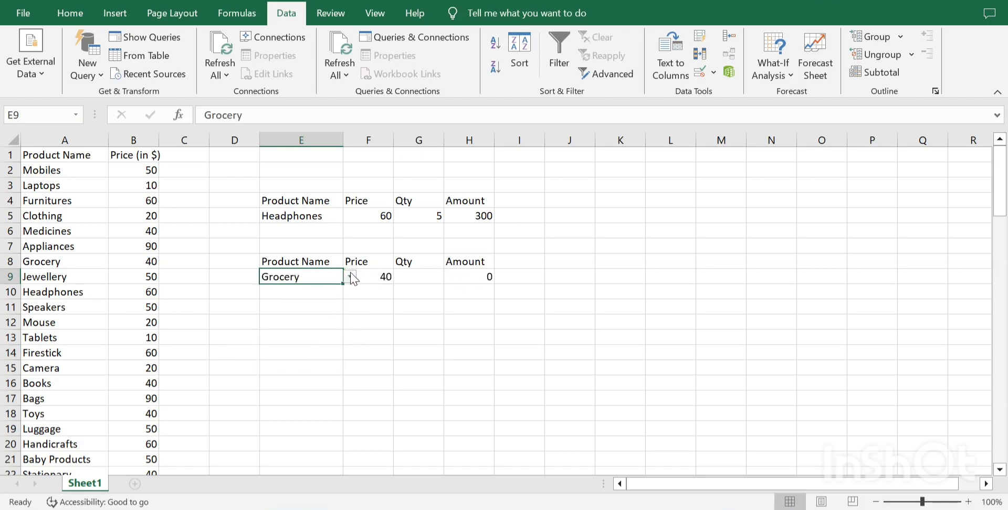
click(350, 276)
click(290, 351)
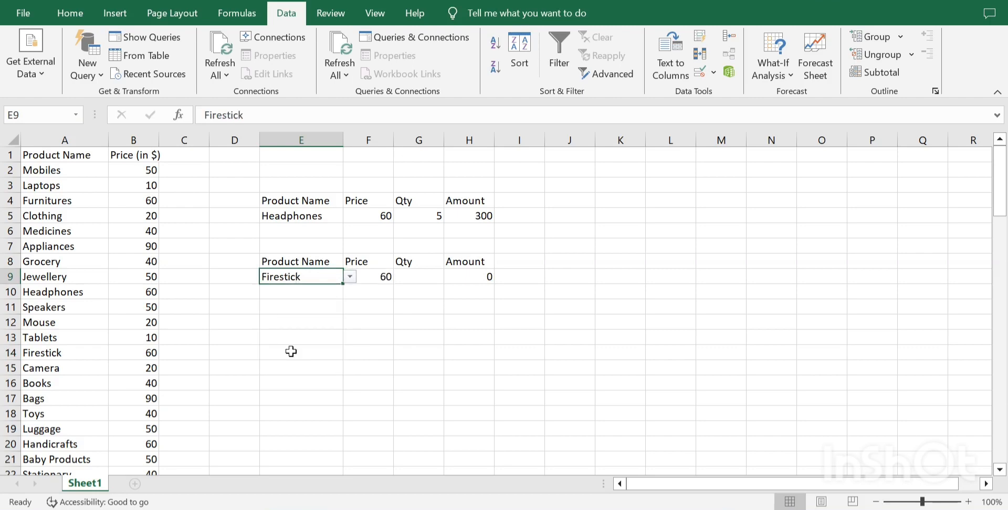
Enter a quantity of 5 in G9 of the second table.
click(424, 279)
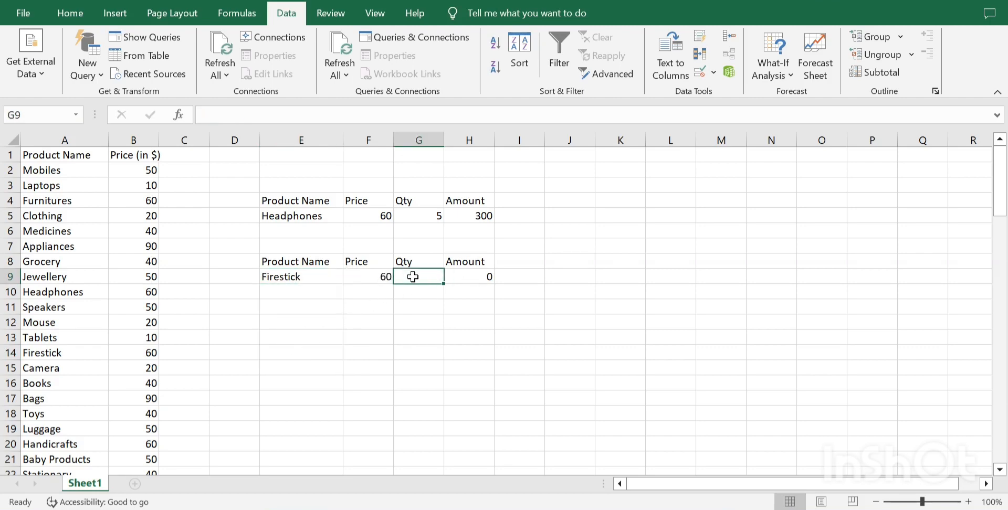
text(5)
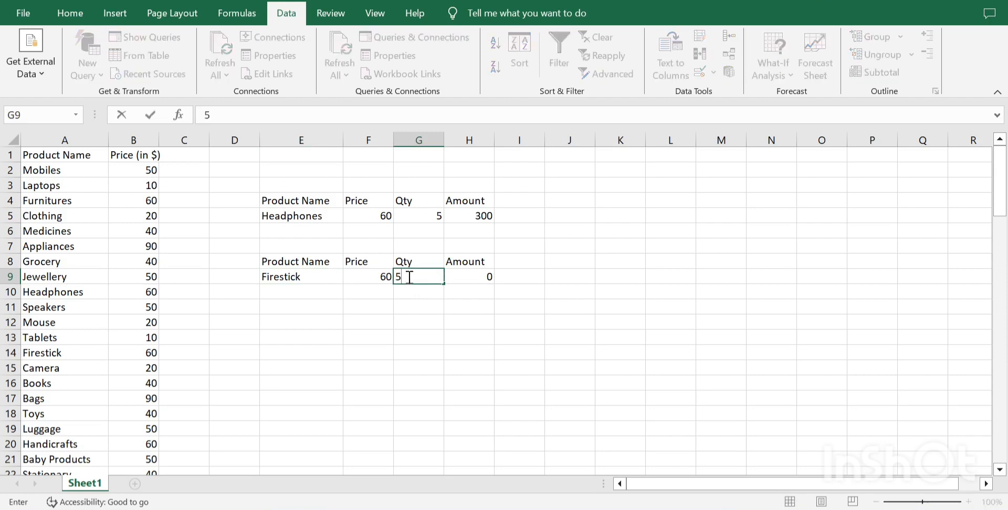
key(Return)
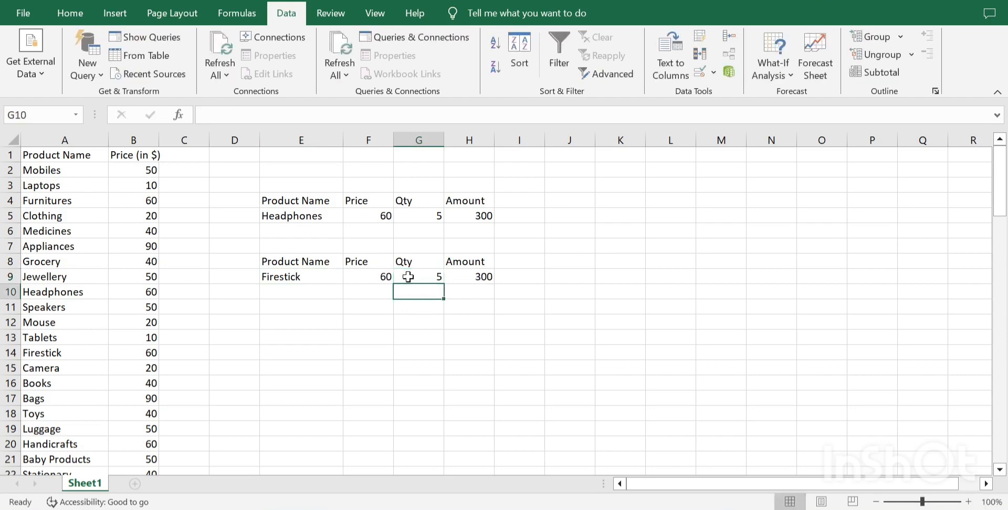
Change the product in E9 to Medicines using its dropdown list.
click(326, 279)
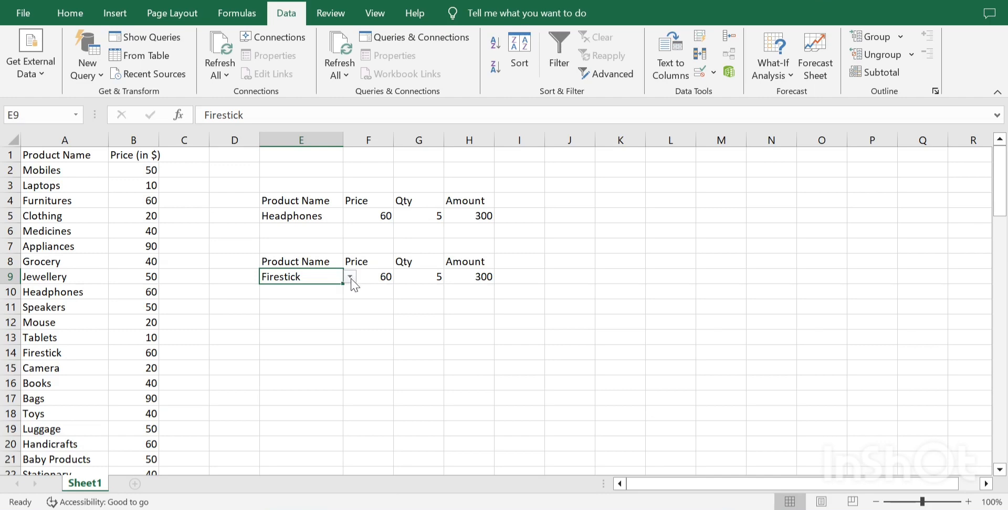
click(350, 278)
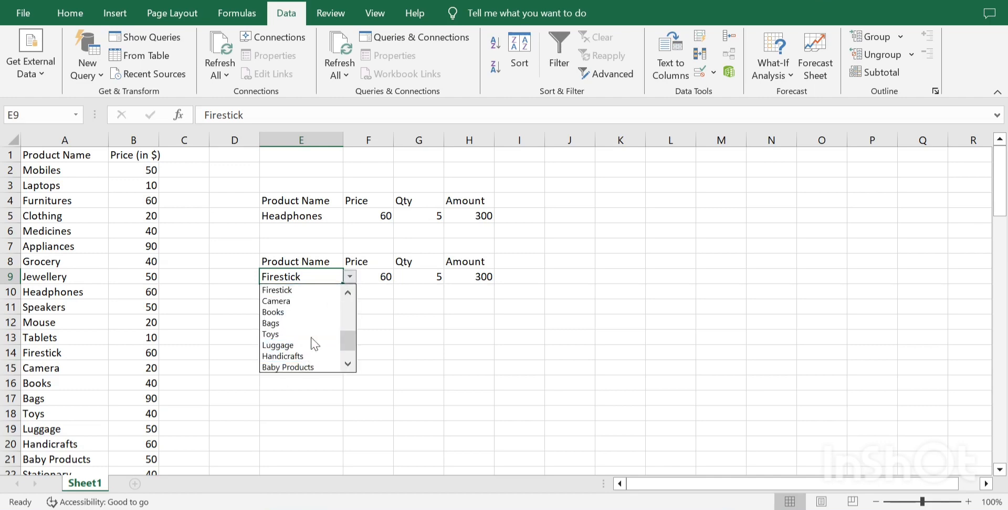
drag(346, 336, 348, 308)
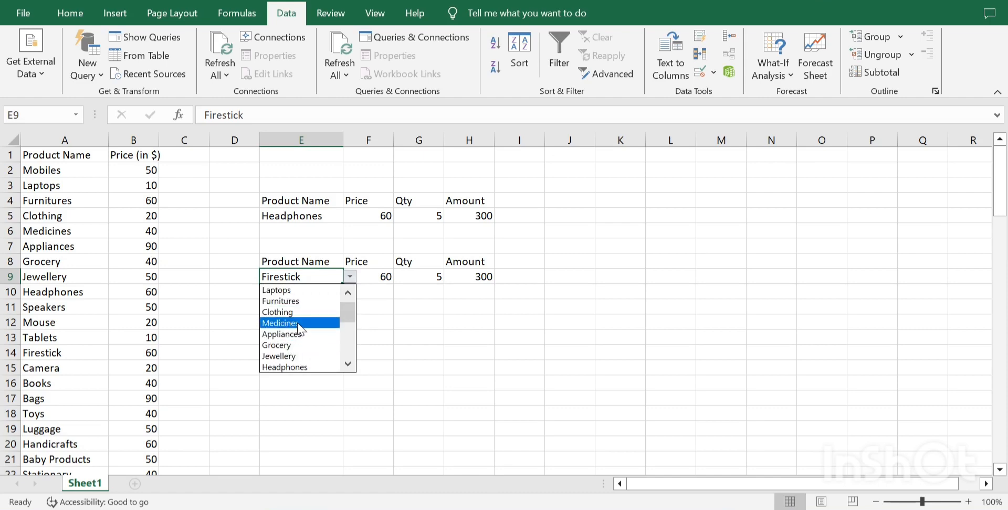
click(298, 324)
Choose Speakers as the product in E9 from the dropdown list.
click(349, 277)
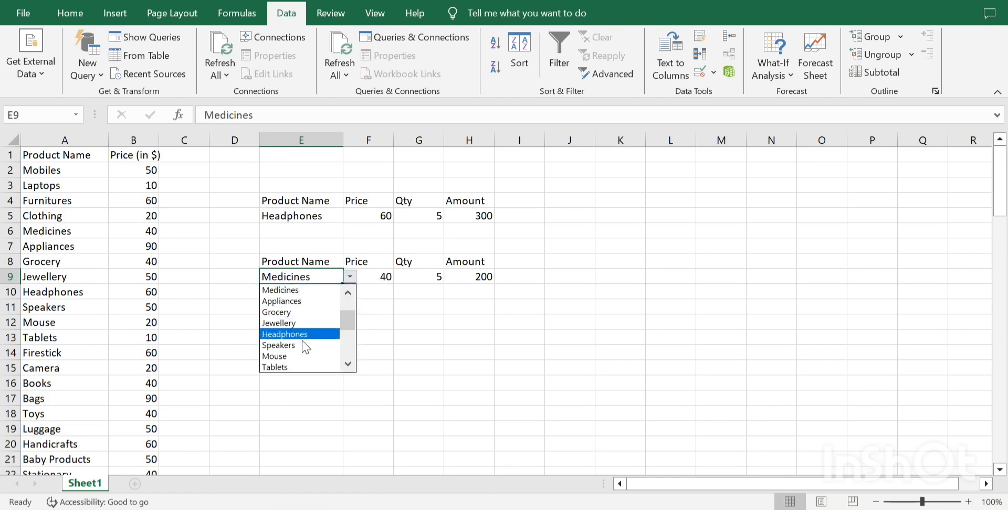
click(303, 345)
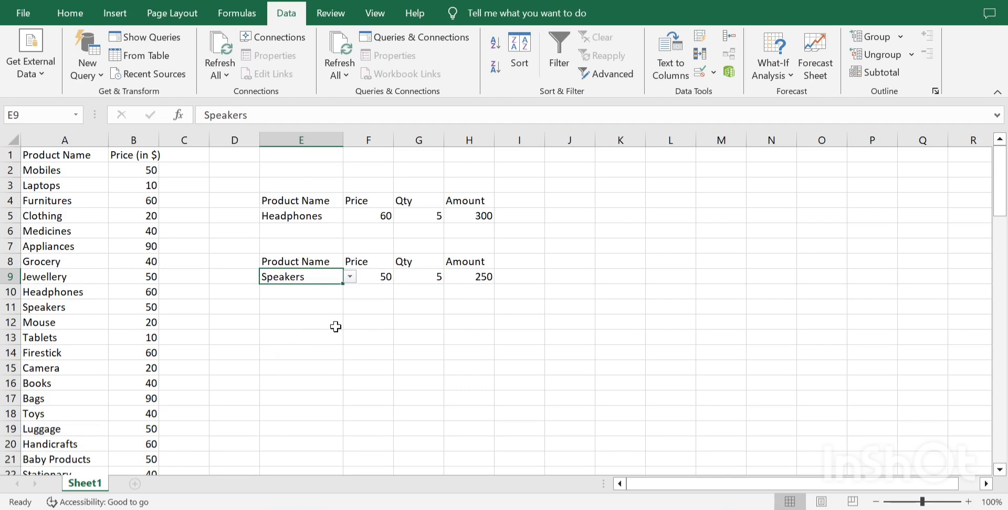
click(361, 322)
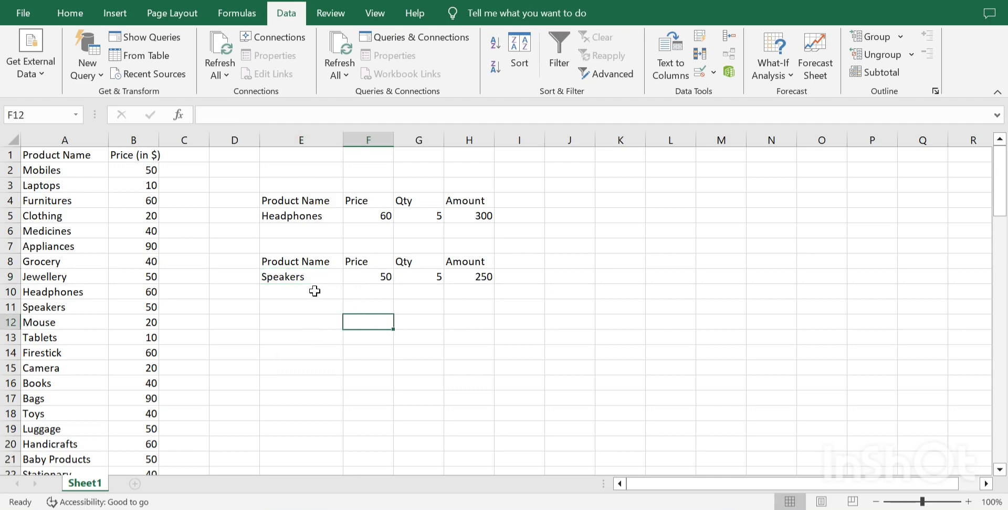
click(298, 278)
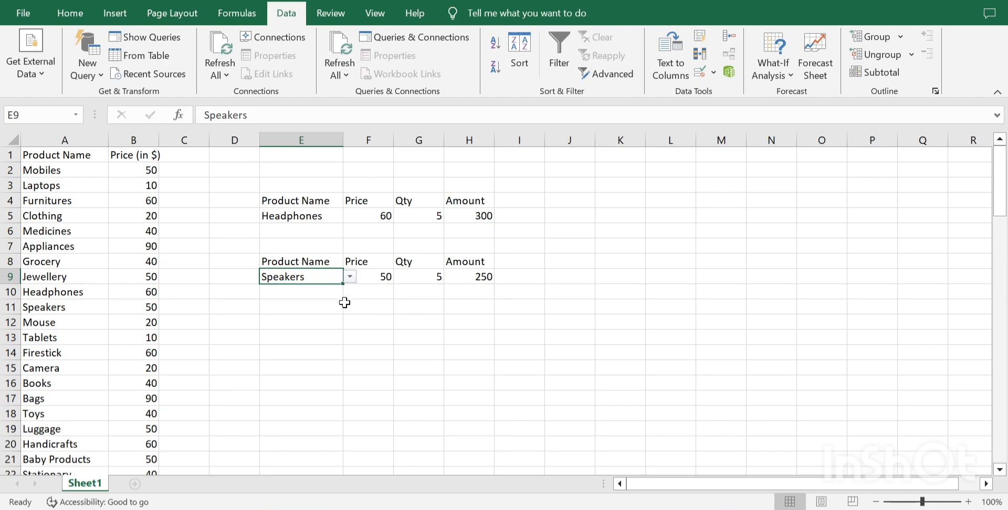
click(375, 296)
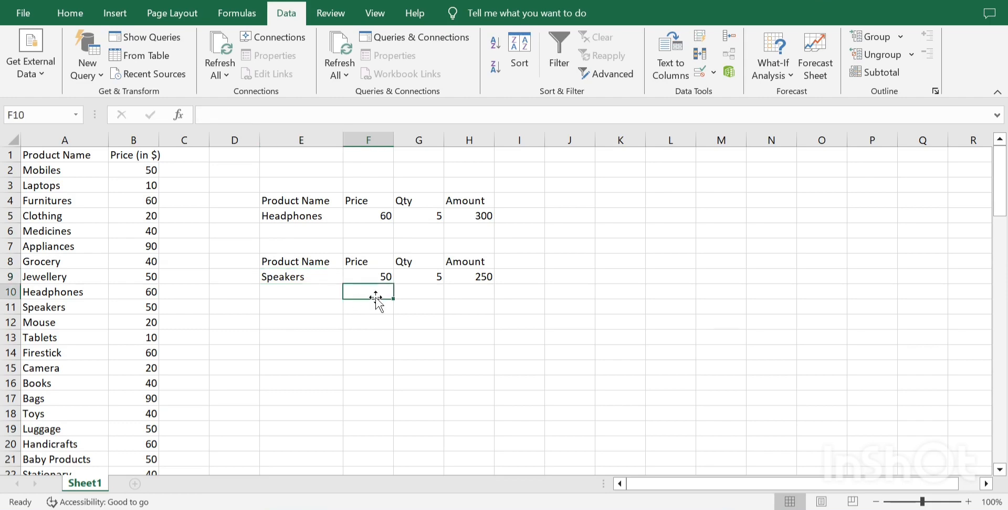